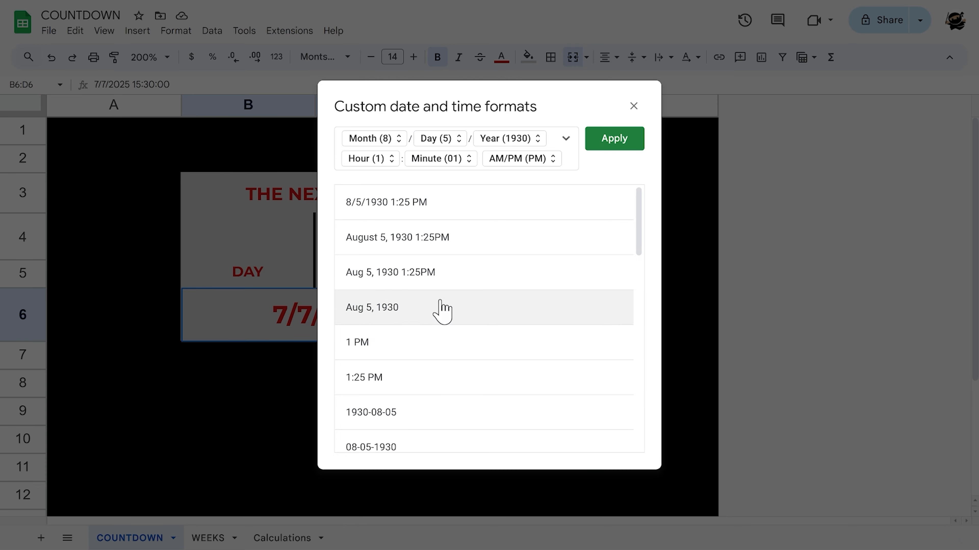
Step: Format the target date in B6 as Aug 5, 1930 style, adding hour, two-digit minute (01) and AM/PM
left_click(388, 313)
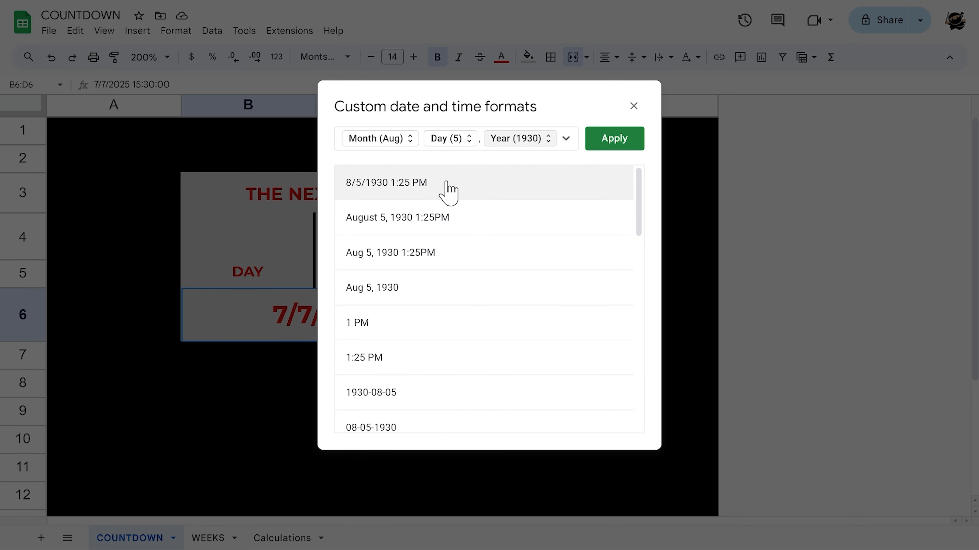
left_click(566, 139)
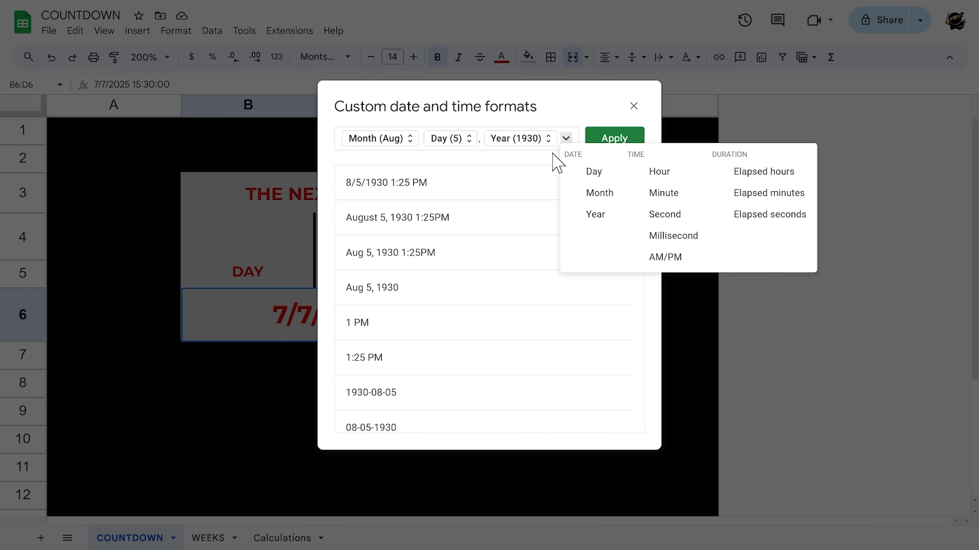
left_click(694, 181)
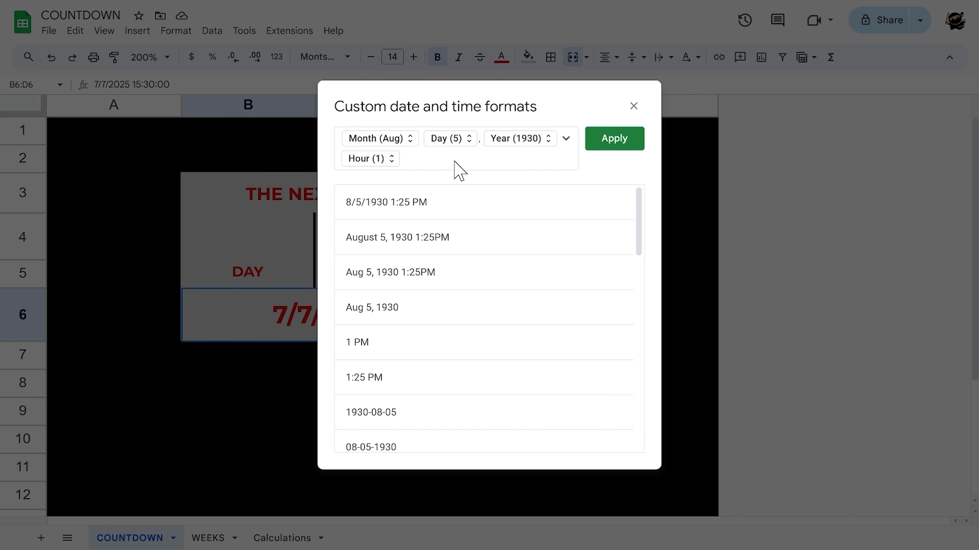
left_click(566, 139)
left_click(662, 193)
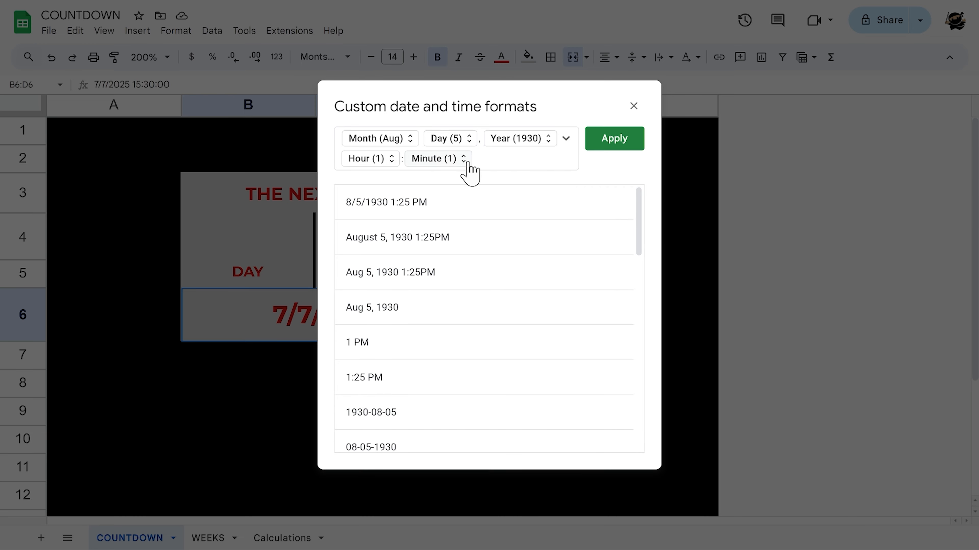
left_click(445, 161)
left_click(455, 183)
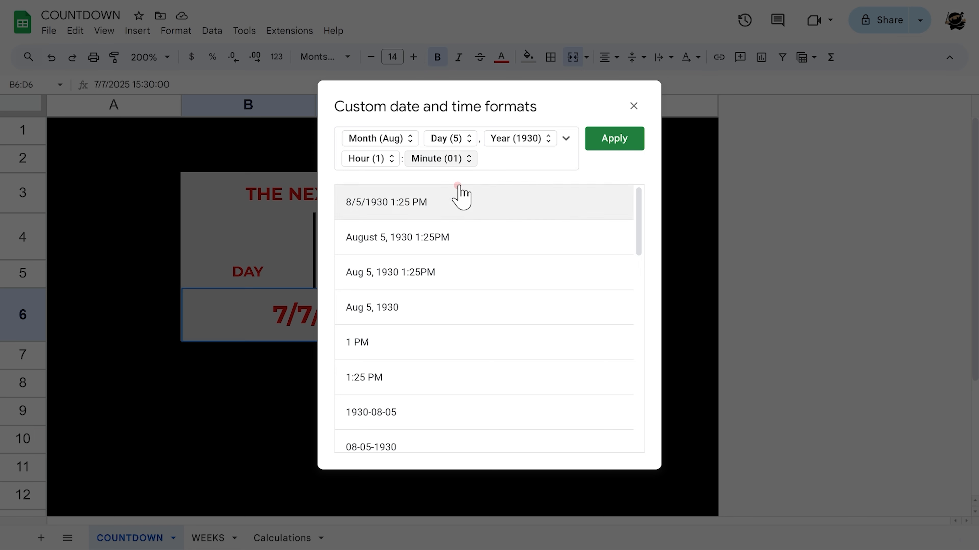
left_click(493, 159)
left_click(564, 139)
left_click(651, 255)
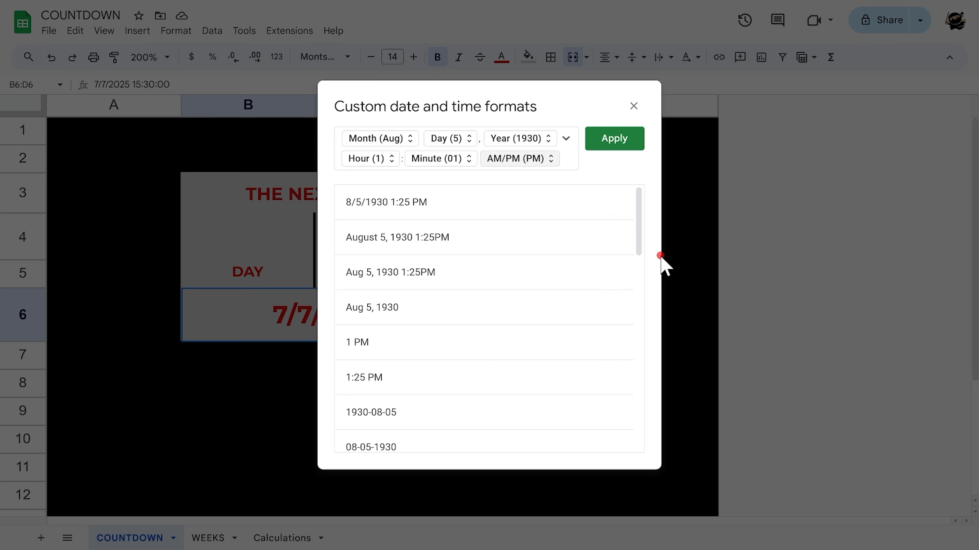
left_click(614, 139)
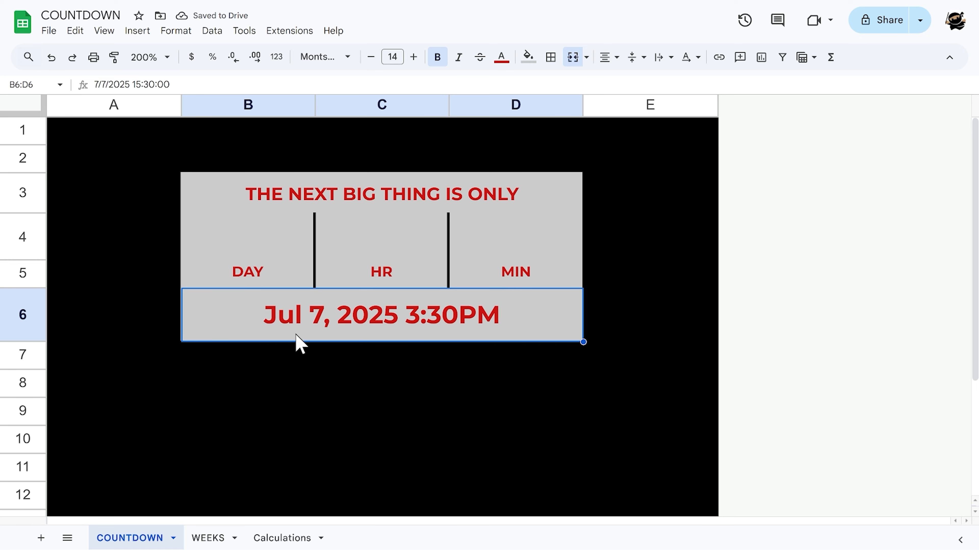
Step: Set the spreadsheet's recalculation to "On change and every minute" and save the settings
left_click(49, 30)
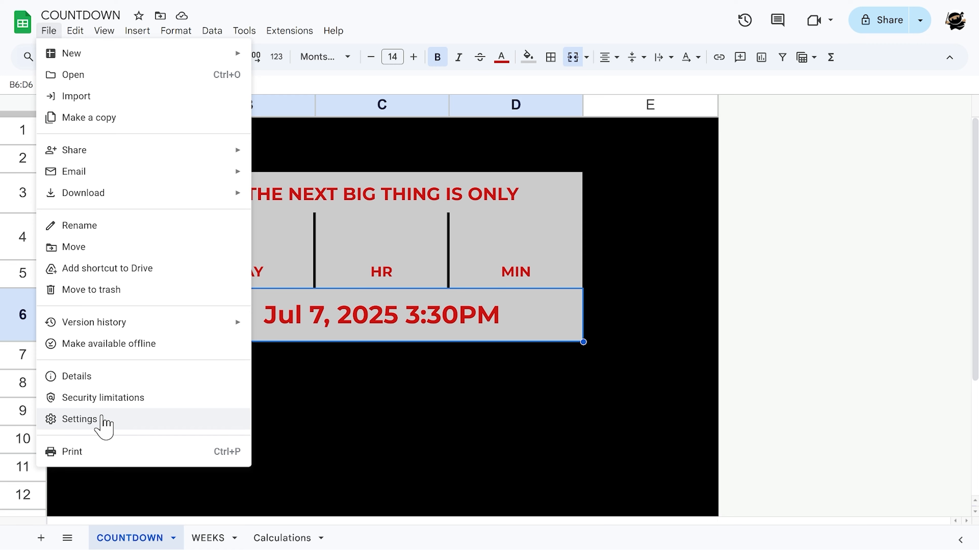
left_click(102, 419)
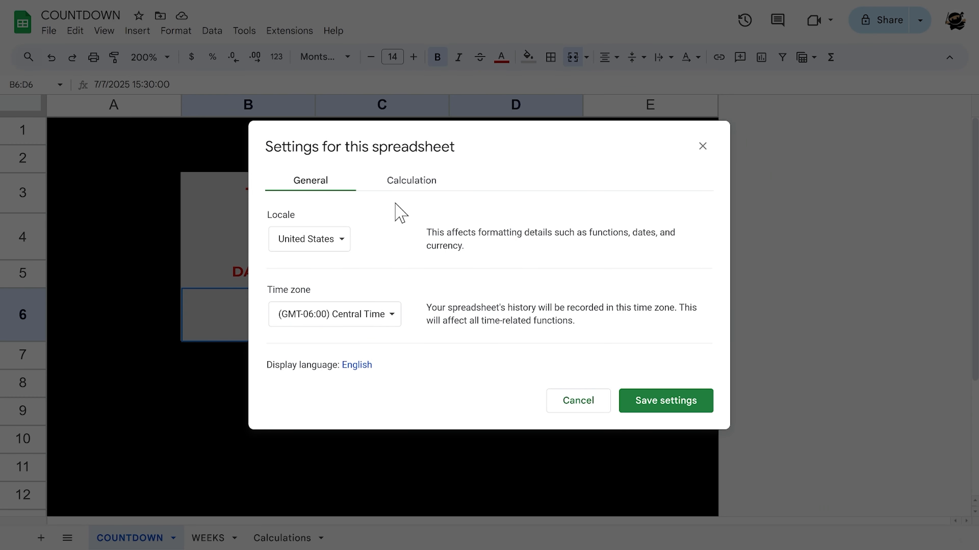
left_click(414, 188)
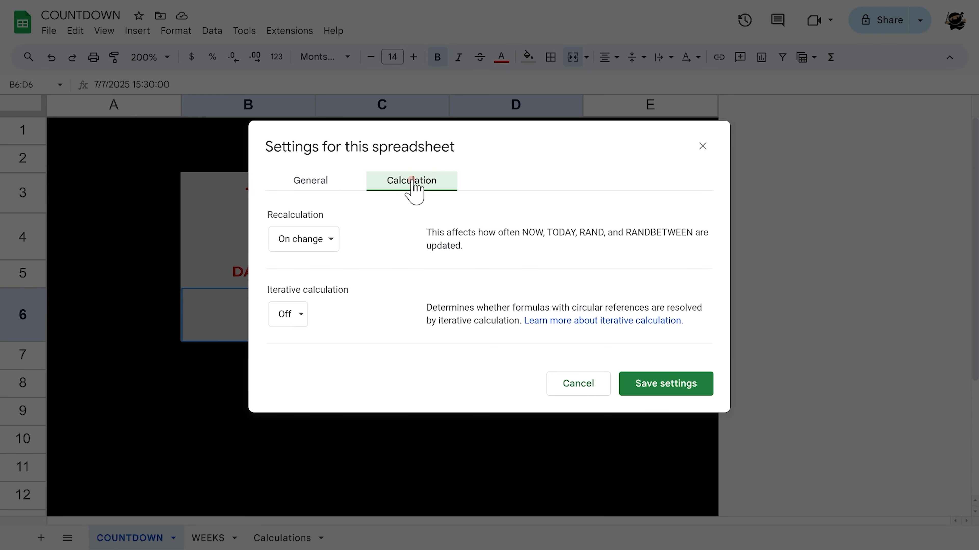
left_click(314, 246)
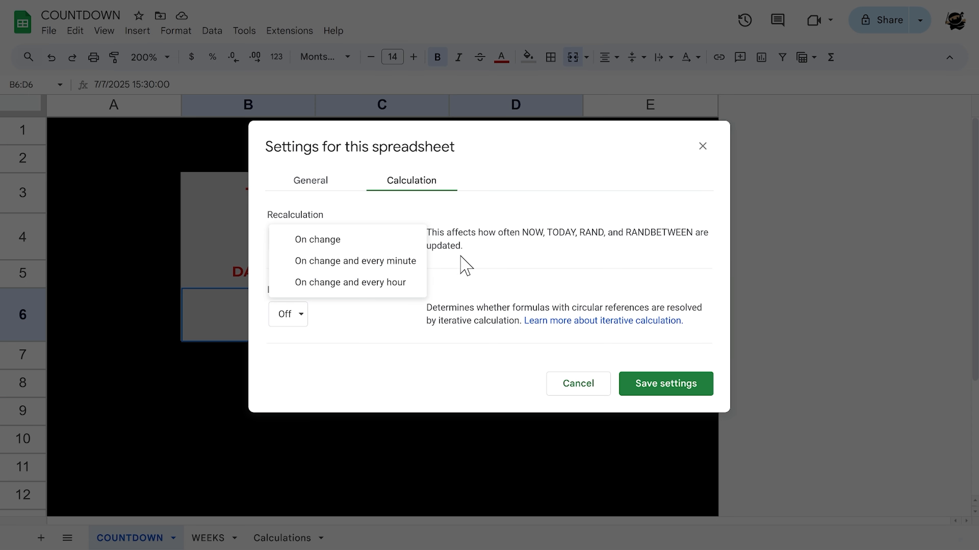
left_click(355, 265)
left_click(629, 394)
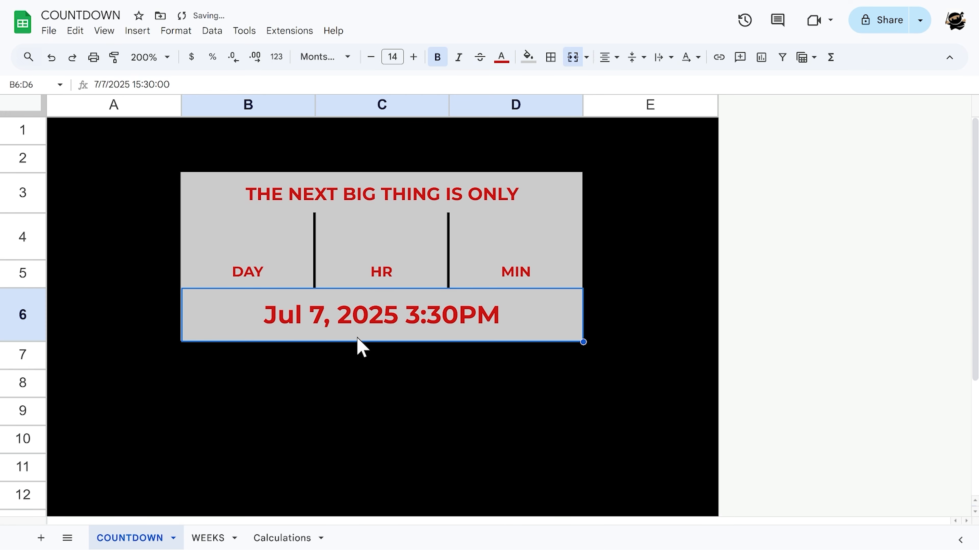
Step: Label cell B8 "Current Time" and enter the formula =now() in C8
left_click(277, 393)
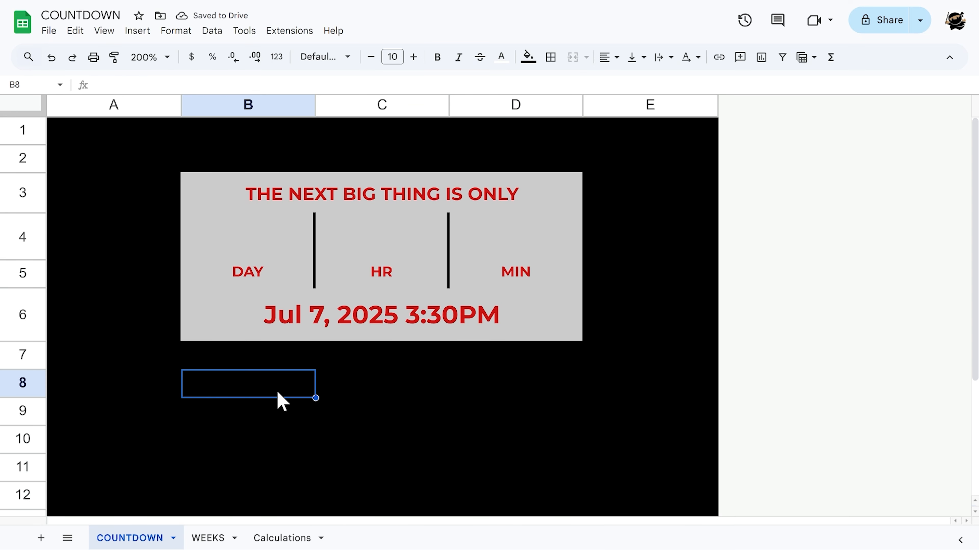
type("Curren")
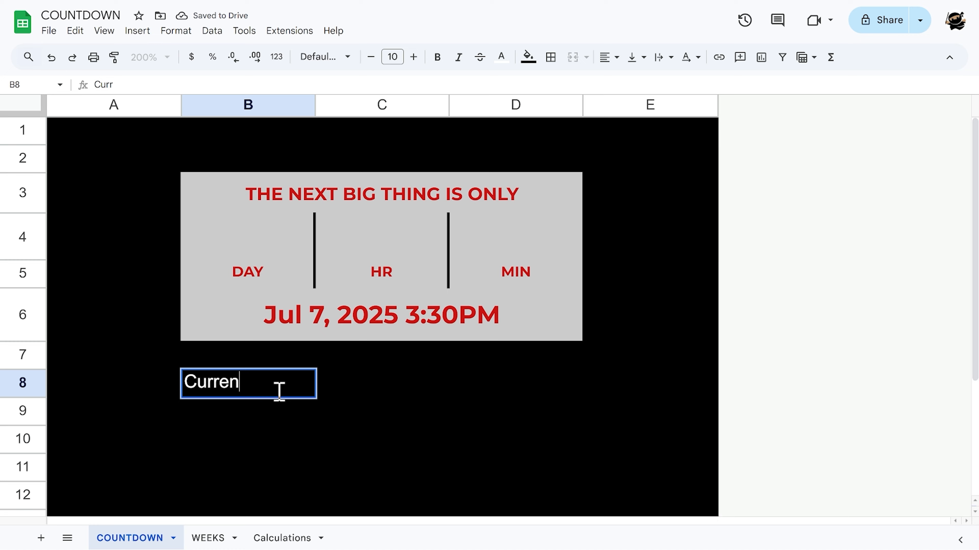
type("t Time")
key("Tab")
type("=now()")
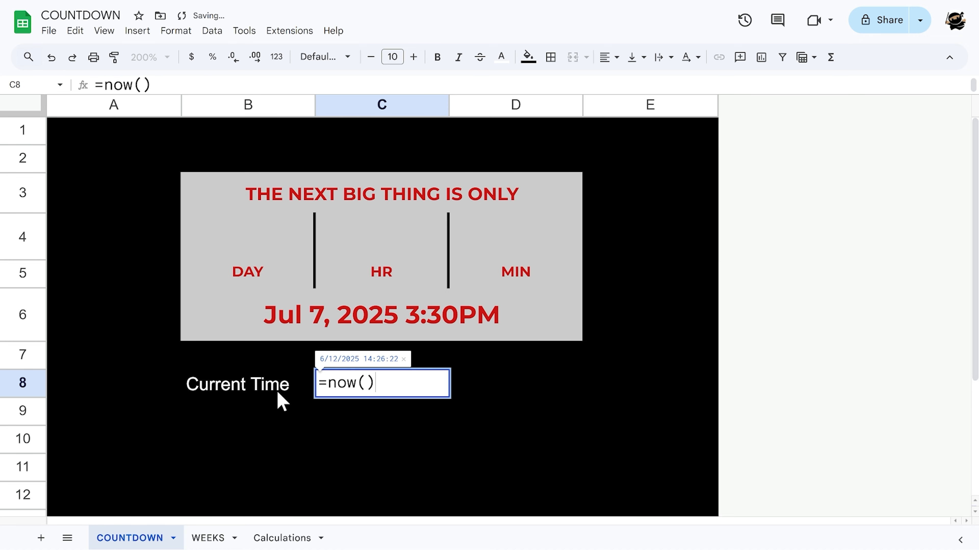
key("Return")
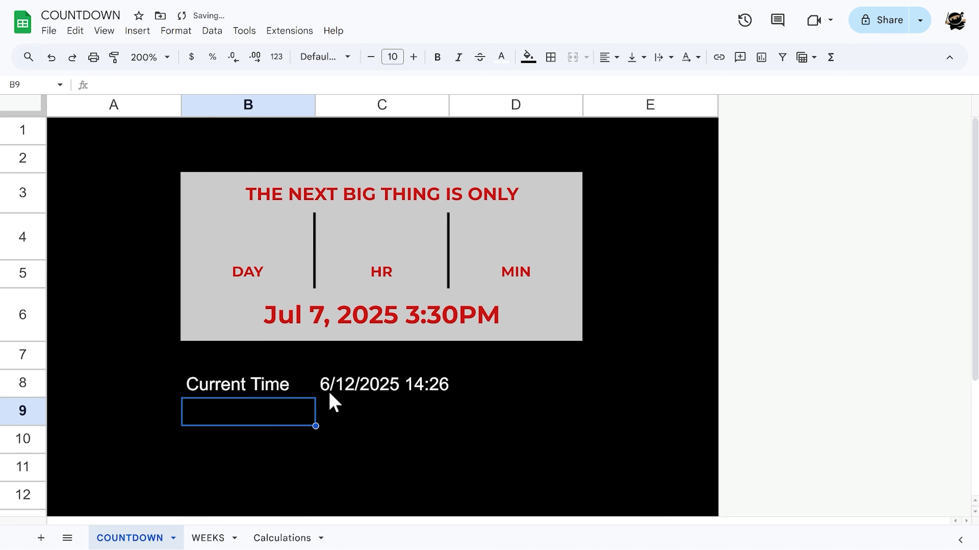
Step: Merge cells C8:D8 so the current time spans both columns
left_click(340, 394)
left_click_drag(393, 395, 502, 401)
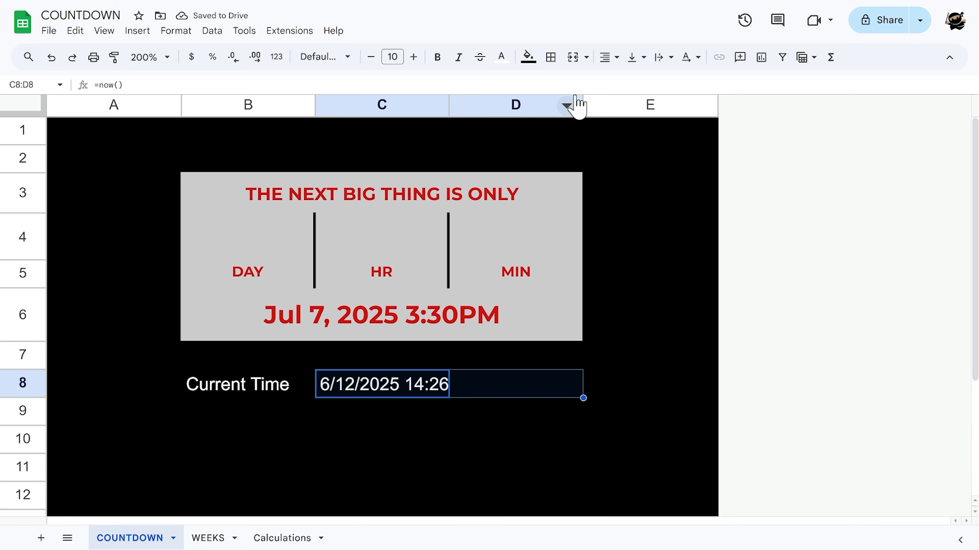
left_click(573, 57)
Step: Left-align the merged current time cell and apply the "Sep 26, 2008 3:59PM" date-time format
left_click(608, 57)
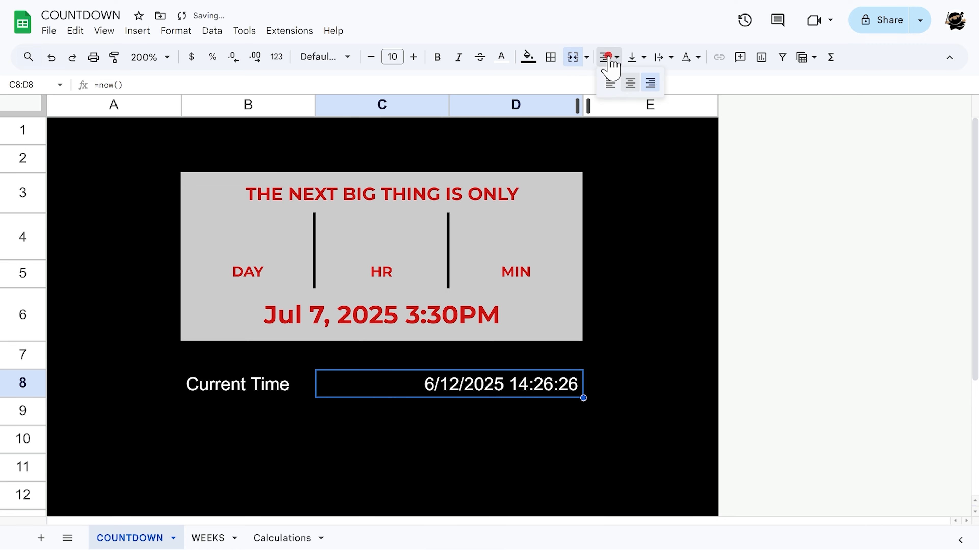
left_click(610, 82)
left_click(276, 57)
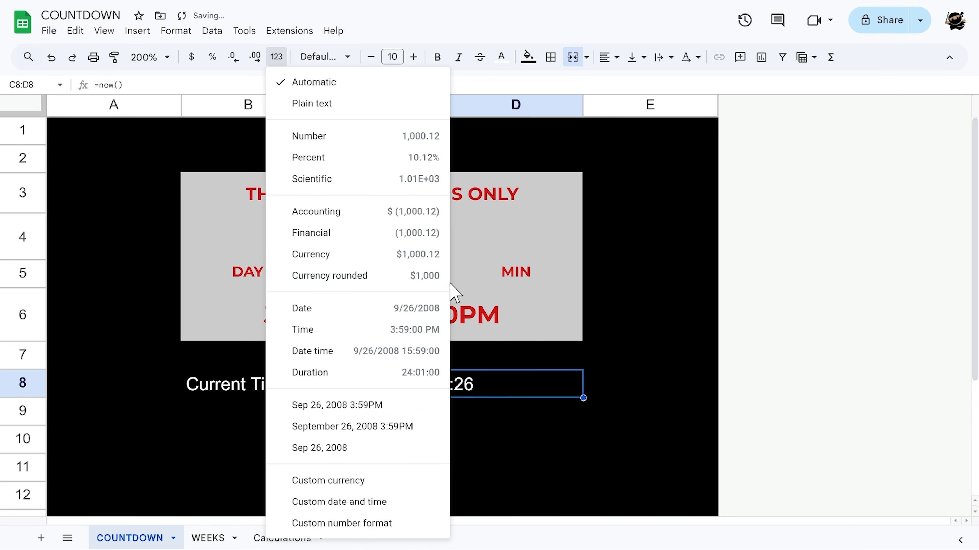
left_click(332, 410)
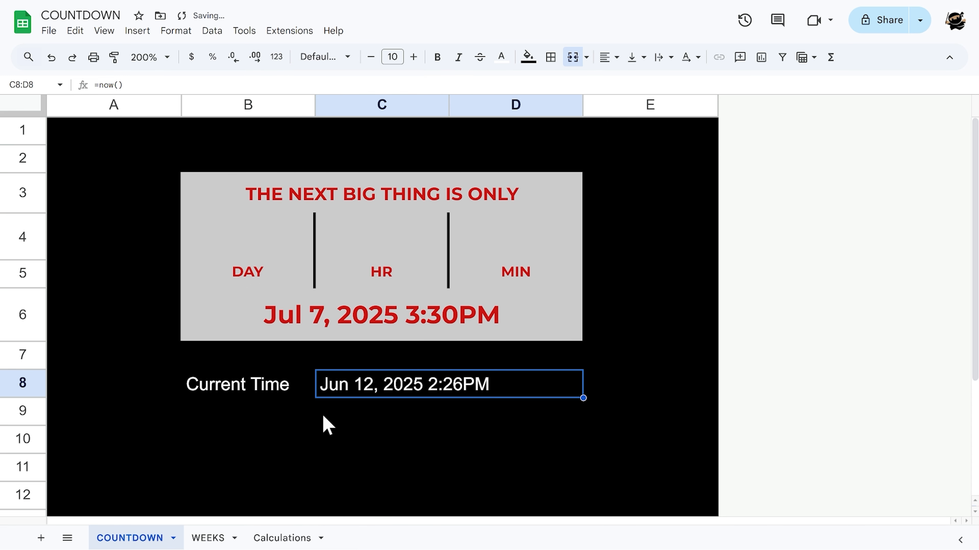
Step: Label cell B9 "Diff (Days)"
left_click(262, 415)
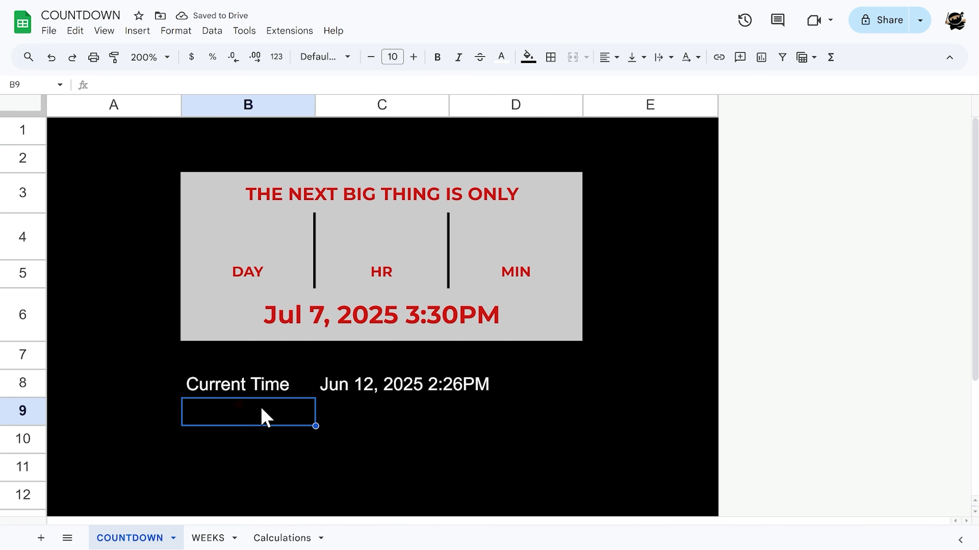
scroll(432, 404, "down", 3)
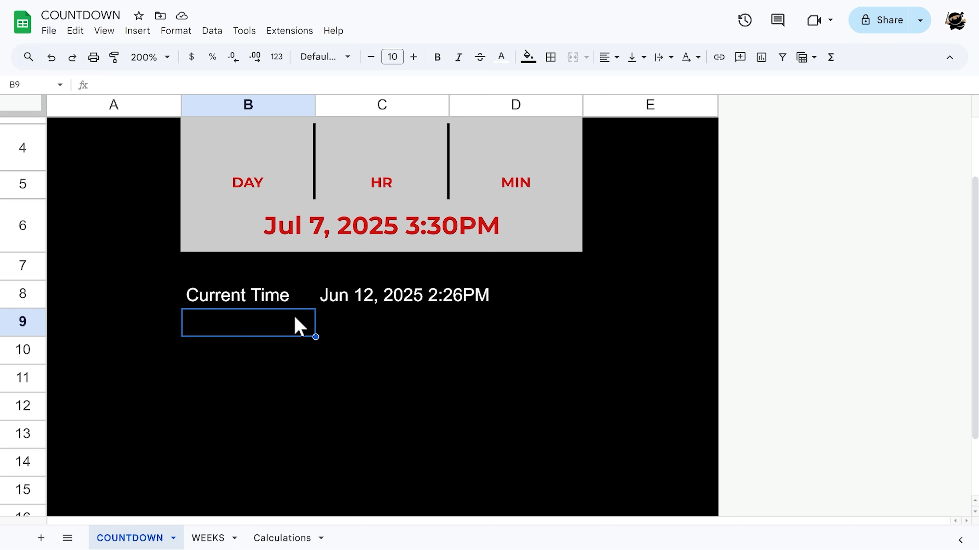
type("Dir")
type("f (")
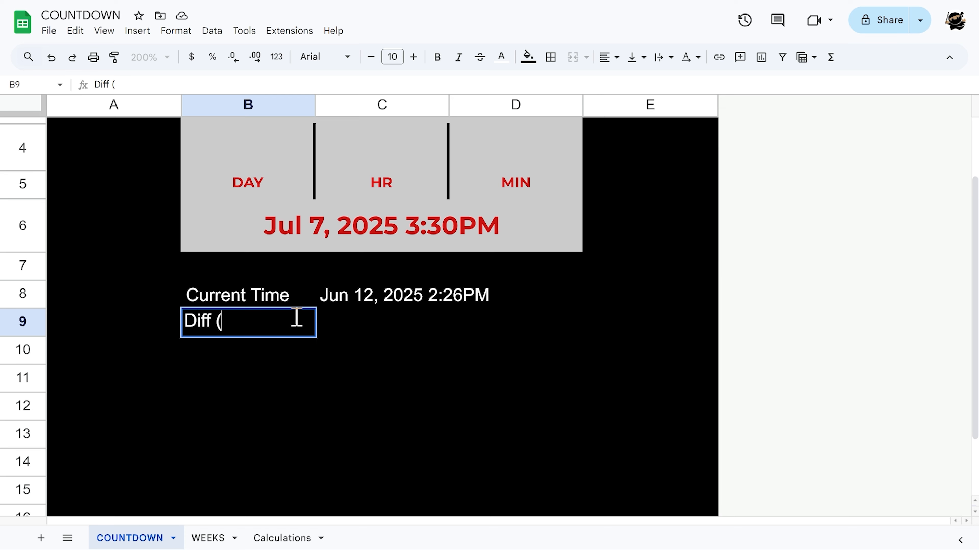
type("Days)")
key("Tab")
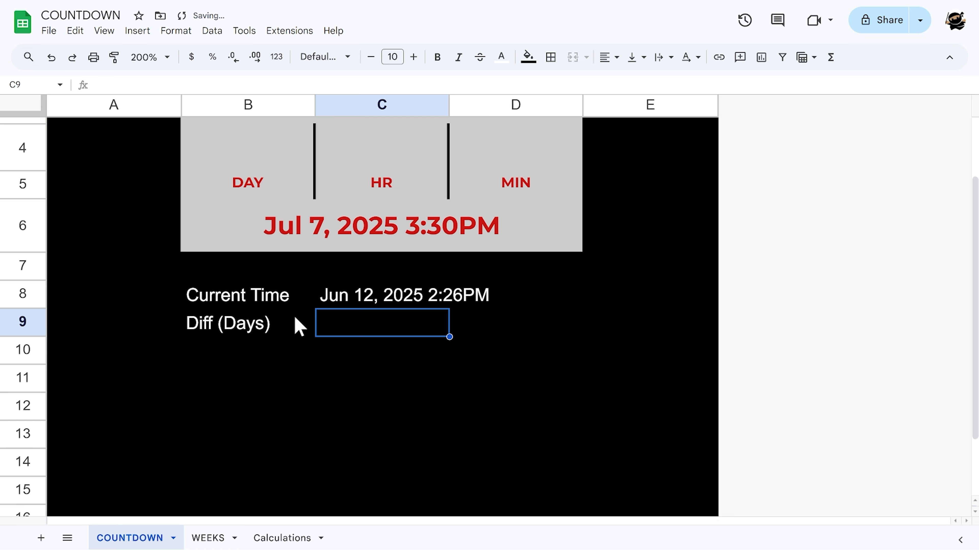
Step: Enter the formula =B6-C8 in C9 to subtract the current time from the target date
type("=")
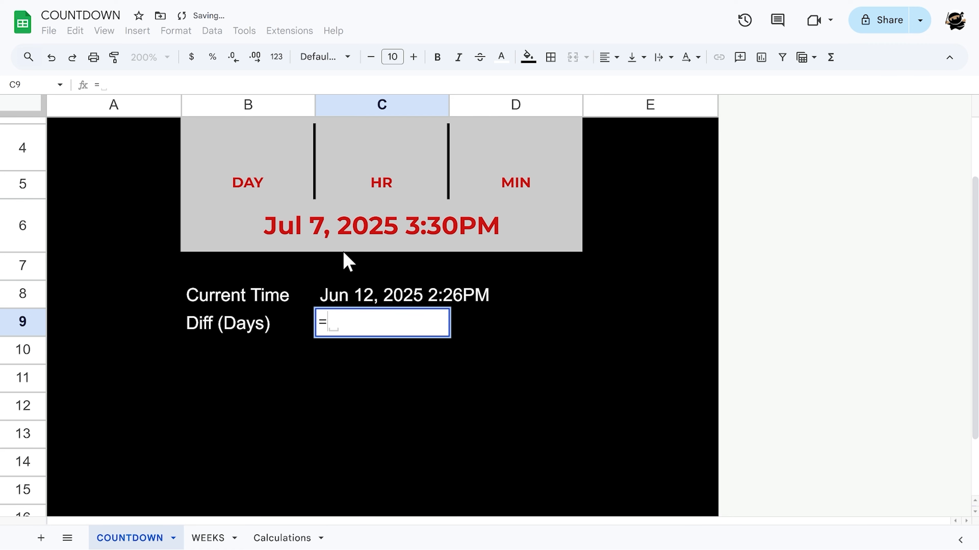
left_click(351, 241)
type("-")
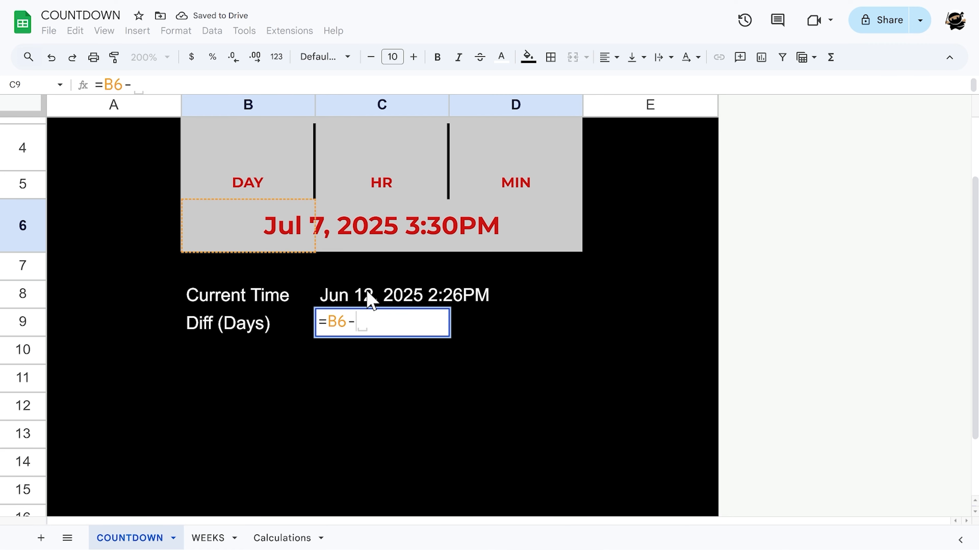
left_click(369, 294)
key("Return")
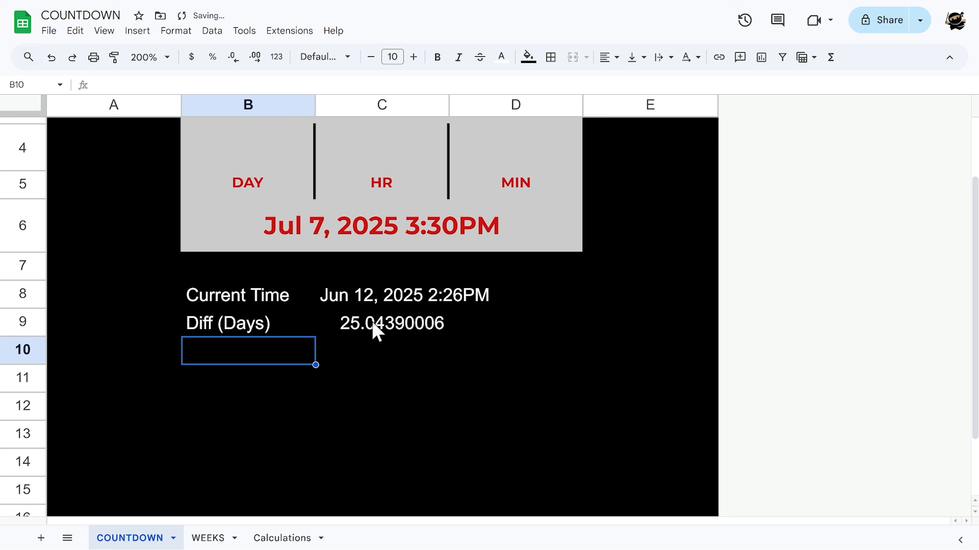
Step: Examine the day difference in C9, its source cells C8 and B6, and the empty day counter cell B4
left_click(401, 332)
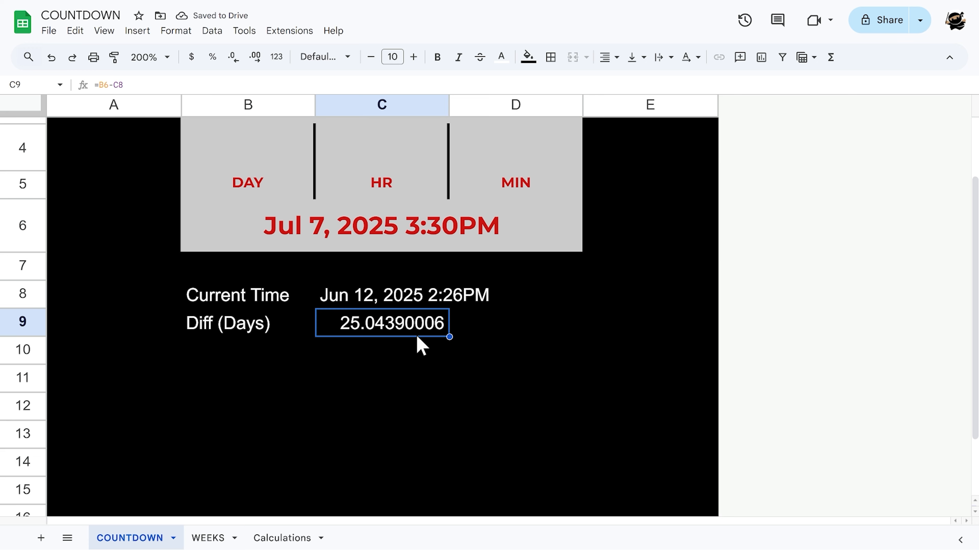
left_click(394, 301)
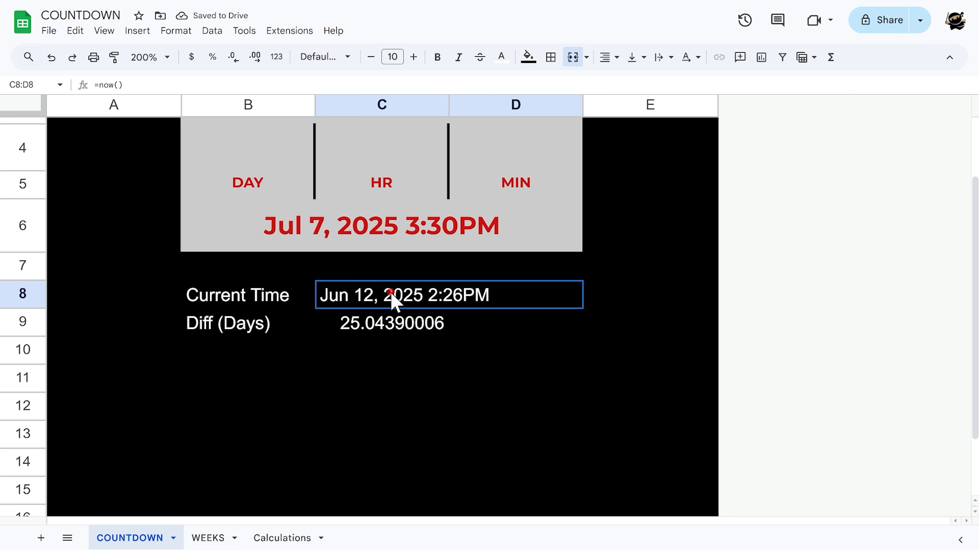
left_click(400, 231)
left_click(404, 298)
left_click(231, 347)
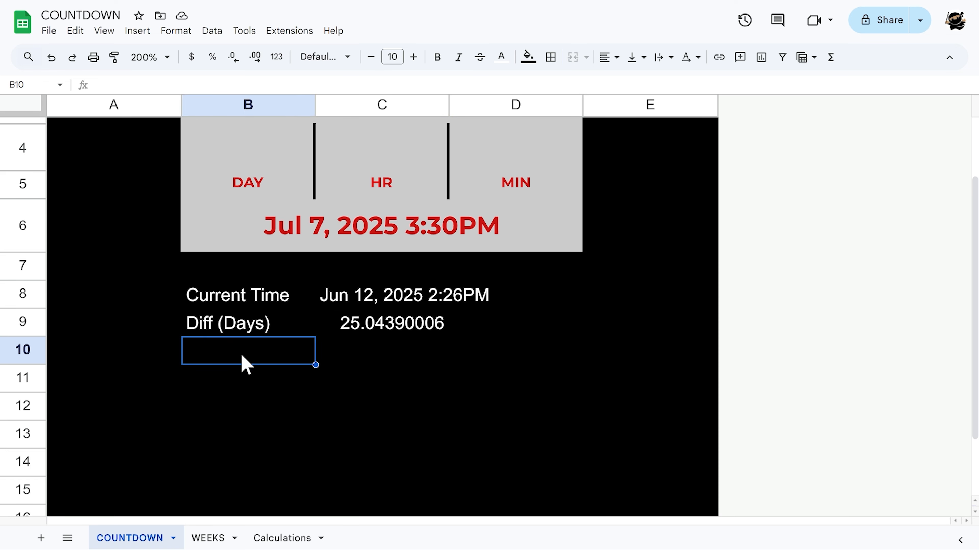
scroll(242, 364, "up", 2)
left_click(275, 251)
scroll(347, 362, "down", 3)
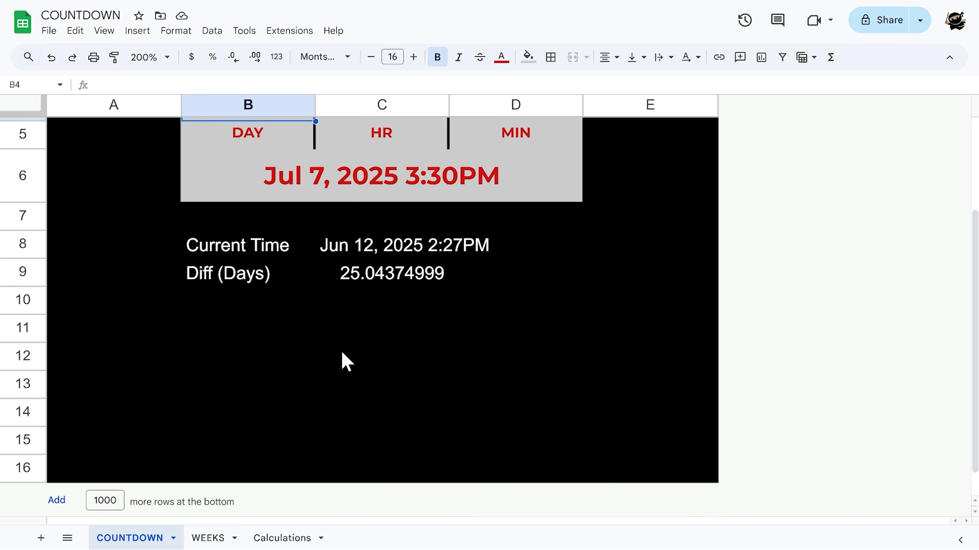
Step: Label cell B10 "Days" and enter =rounddown(C9) in C10 to get the whole days
left_click(240, 300)
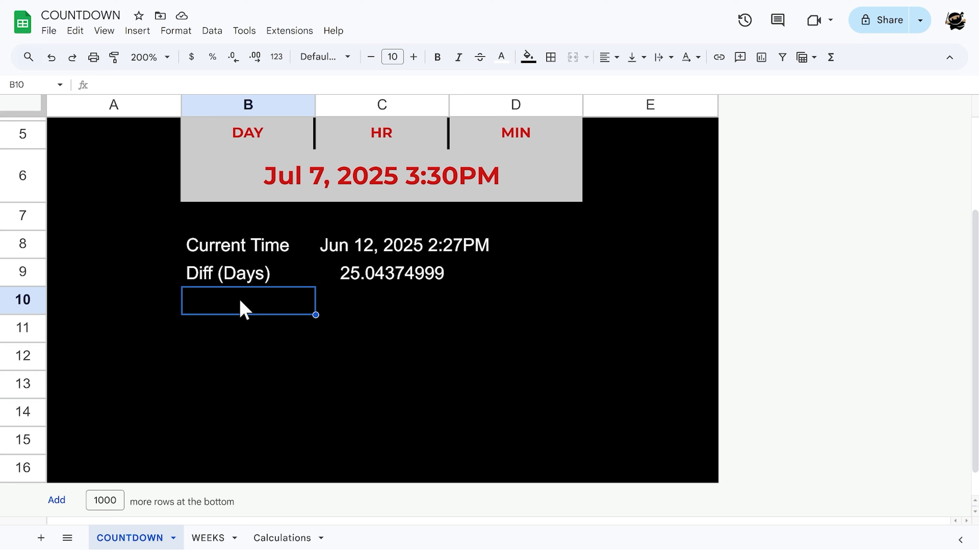
type("Days")
key("Tab")
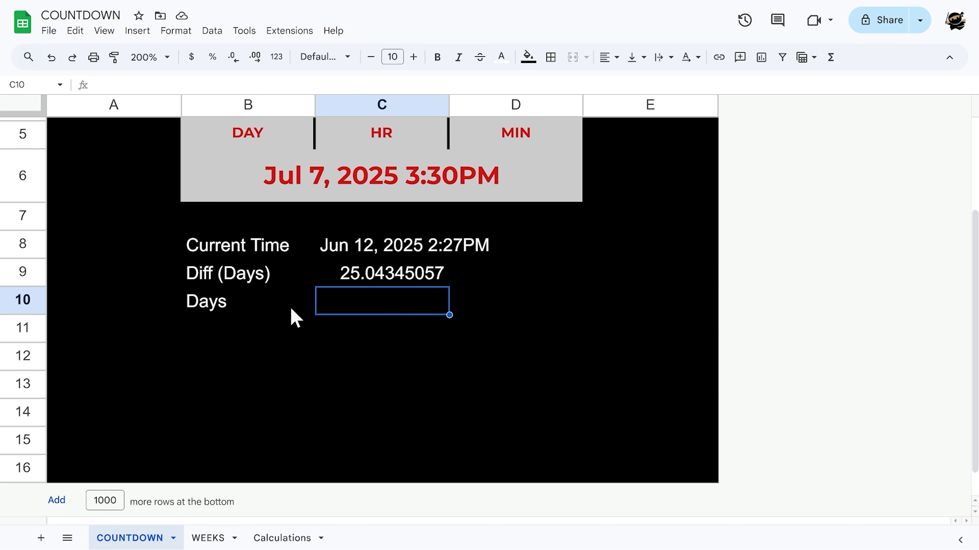
type("=rounddown(")
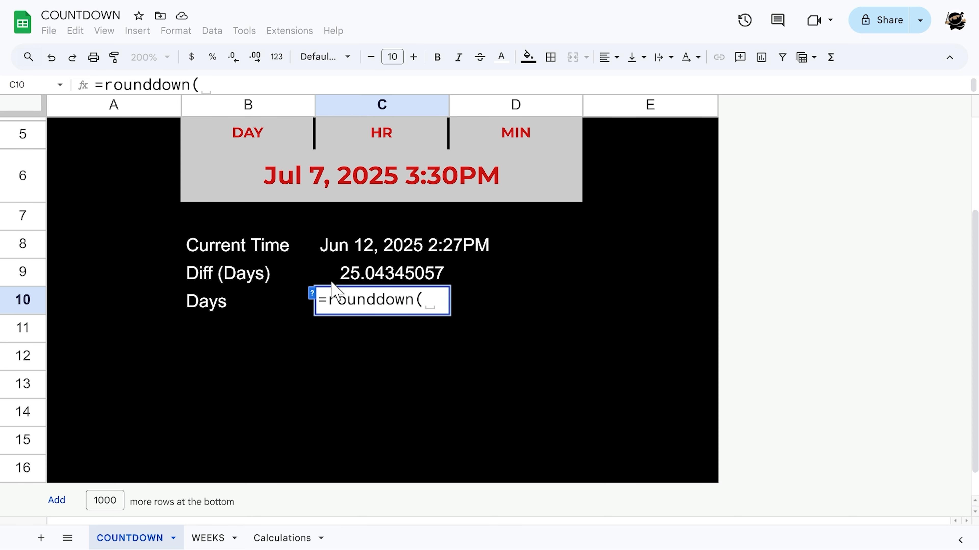
left_click(344, 274)
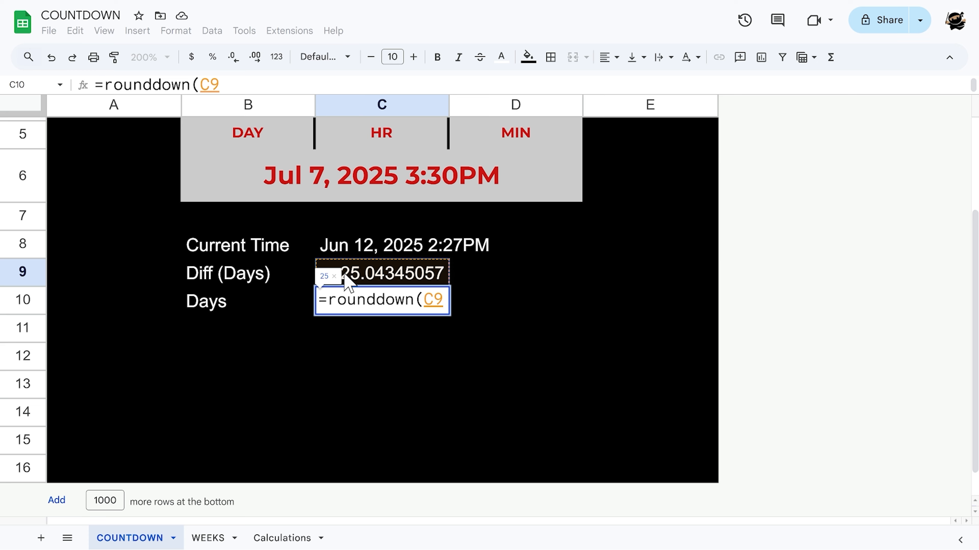
type(")")
key("Return")
left_click(431, 311)
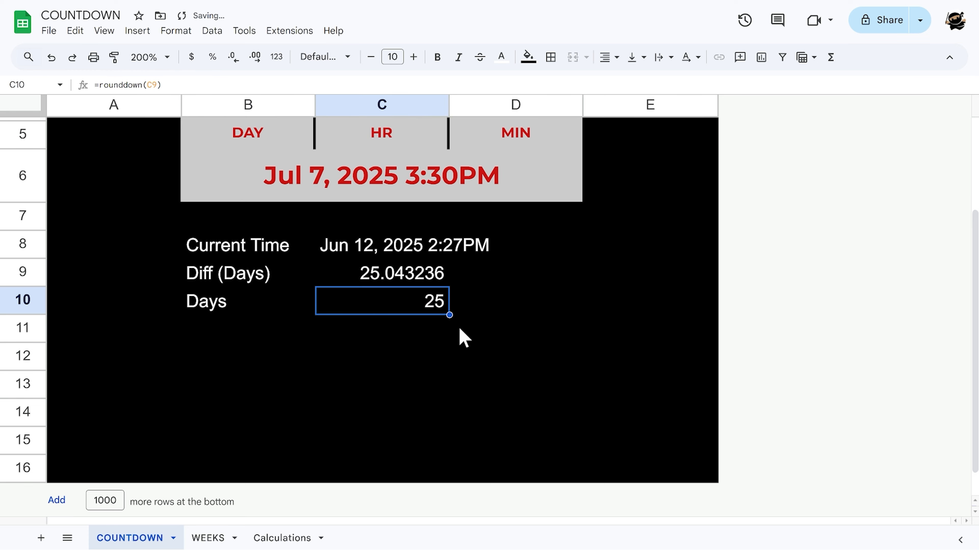
Step: Link the day counter cell B4 to the whole days value with =C10
scroll(459, 329, "up", 2)
left_click(272, 183)
type("=")
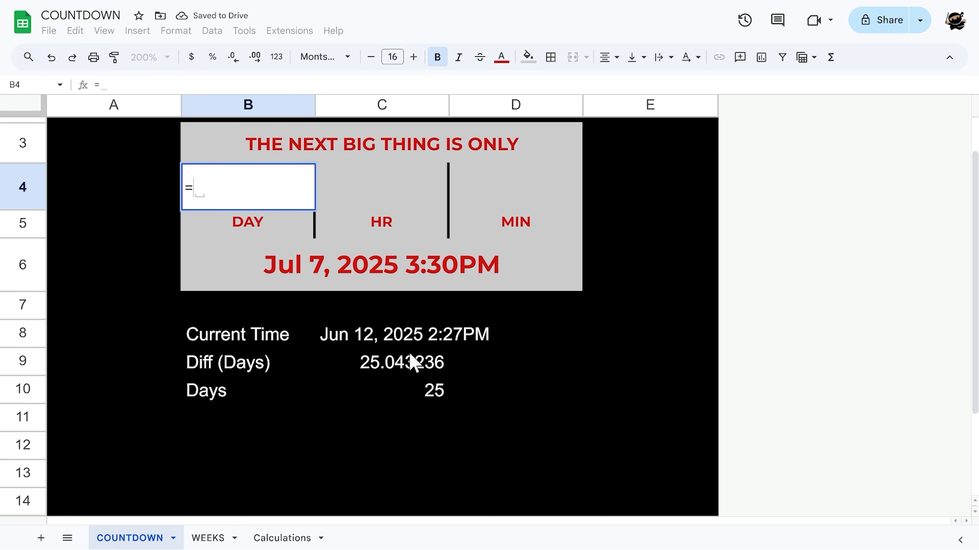
left_click(434, 400)
key("Return")
Step: Label cells B11, B12 and B13 "Diff (Hours)", "Hours" and "Minutes"
scroll(435, 386, "down", 2)
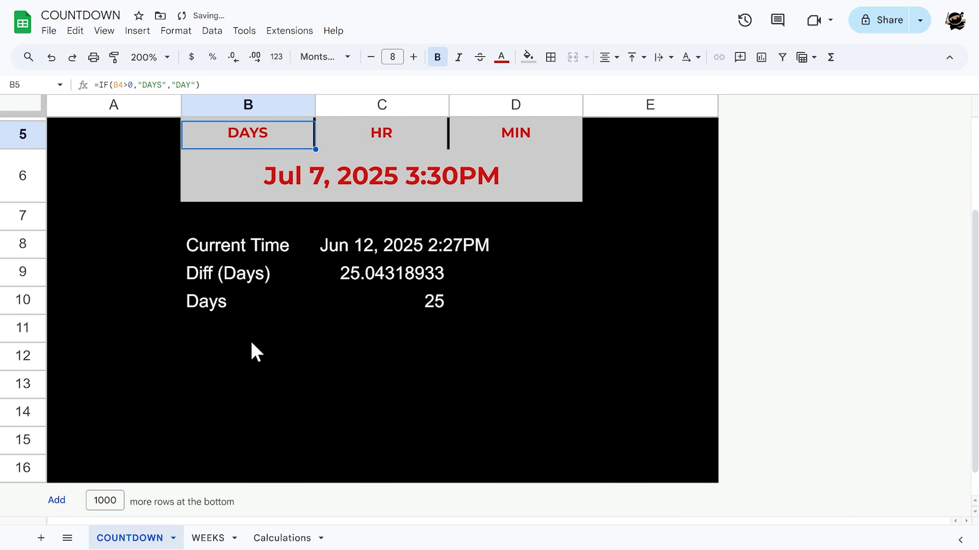
left_click(231, 330)
type("Diff (Ho")
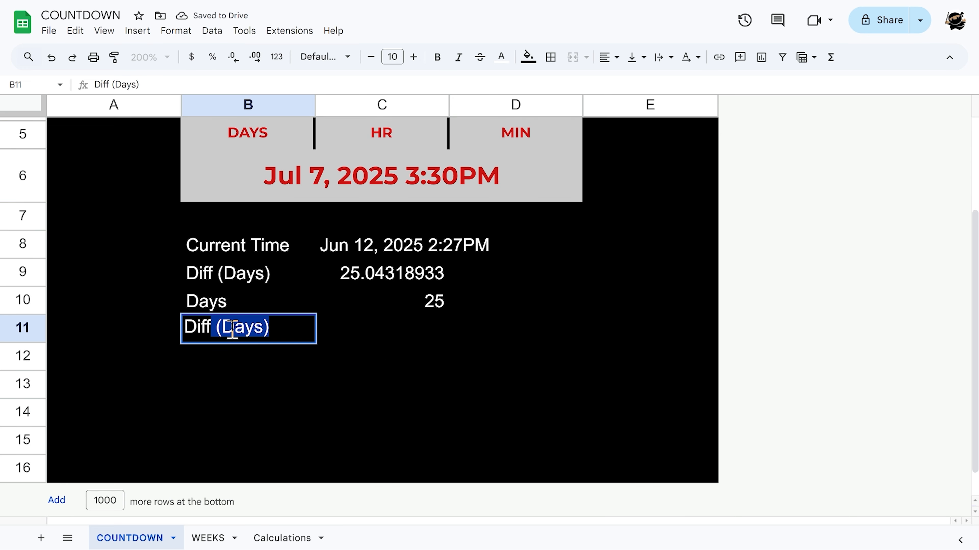
type("urs)")
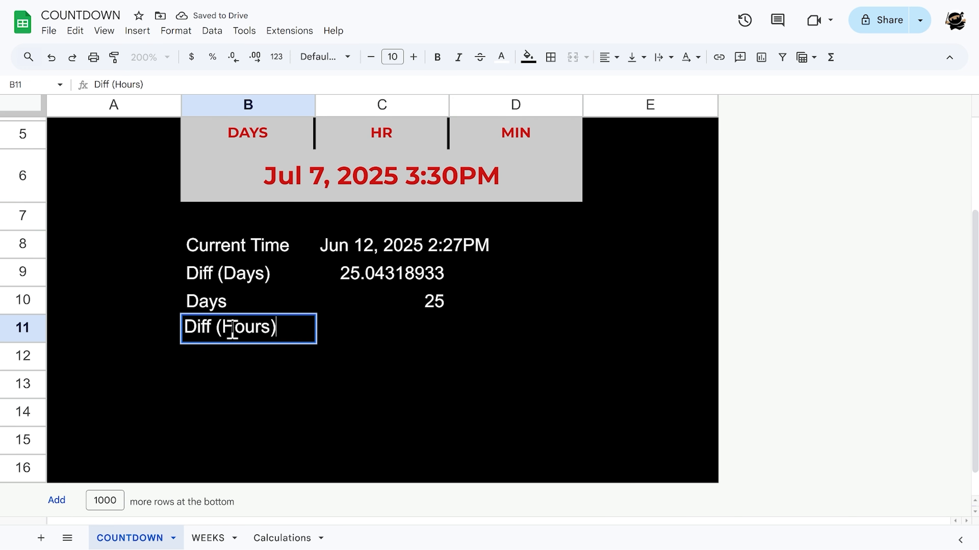
key("Return")
type("Hours")
key("Return")
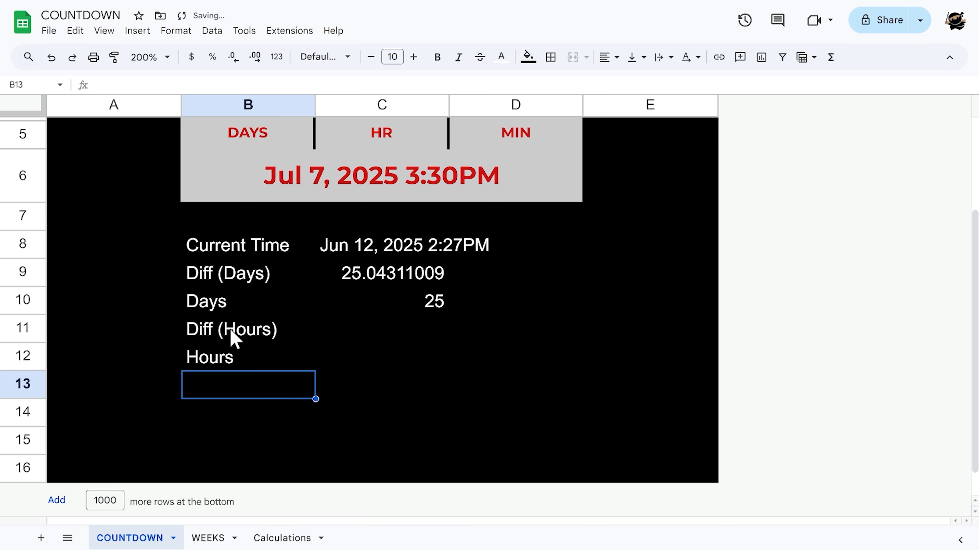
type("Minutes")
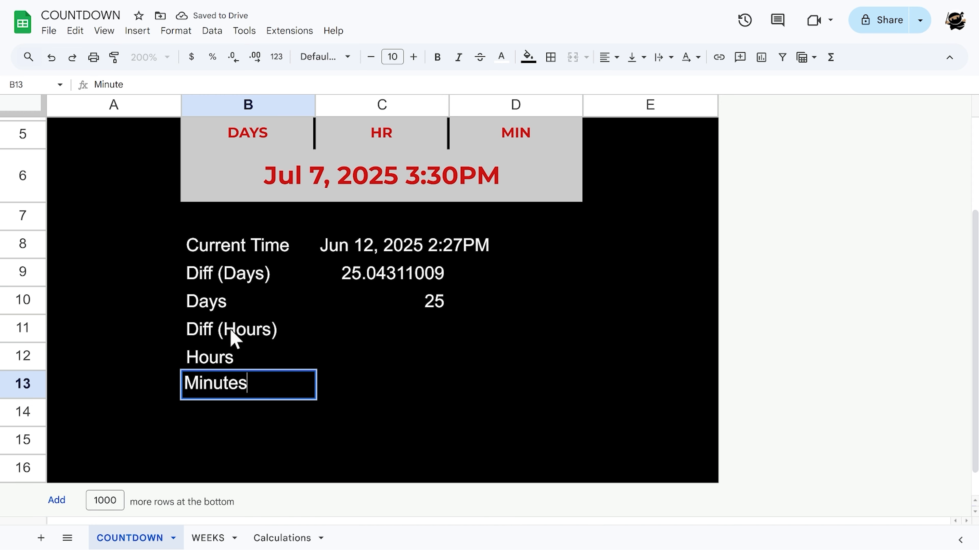
key("Return")
Step: Enter the formula =(C9-C10)*24 in C11 to convert the leftover fraction of a day to hours
left_click(412, 326)
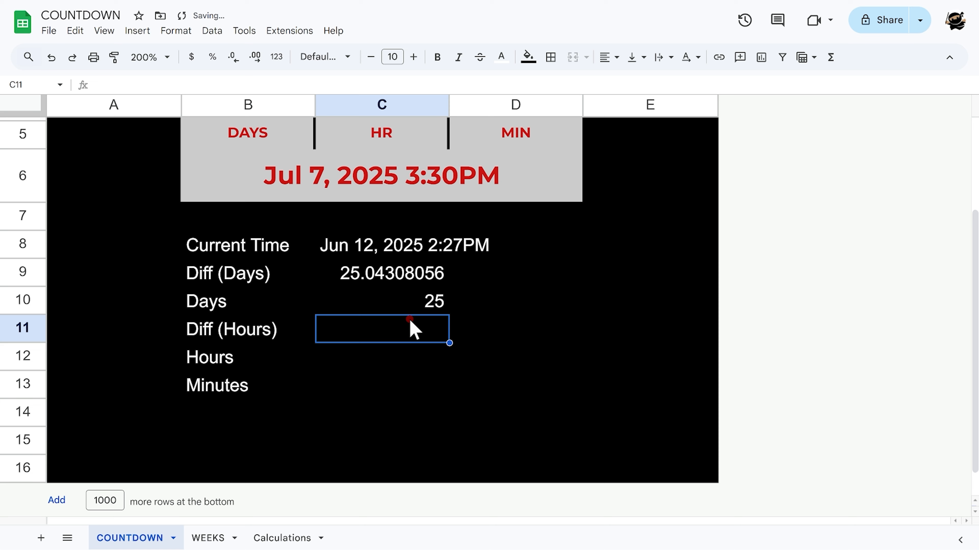
type("=")
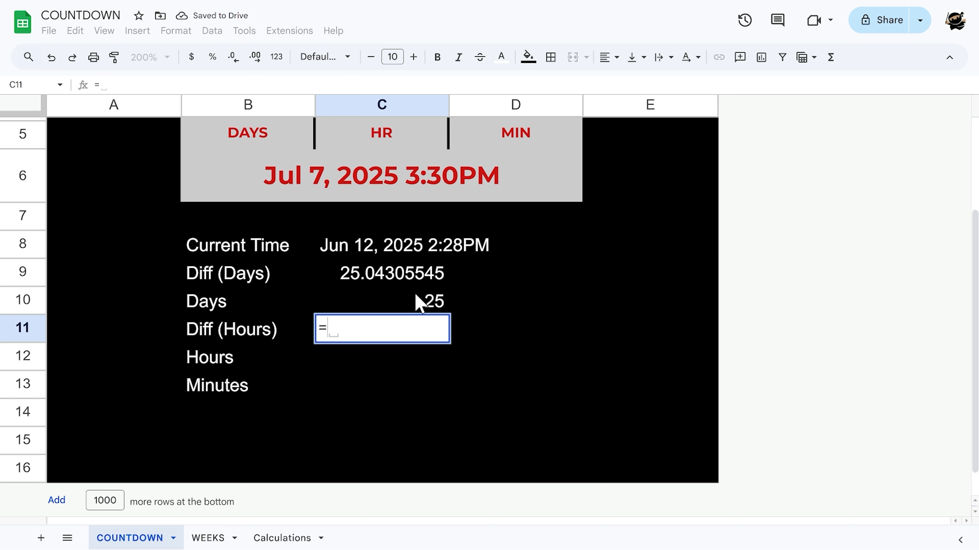
left_click(415, 276)
type("-")
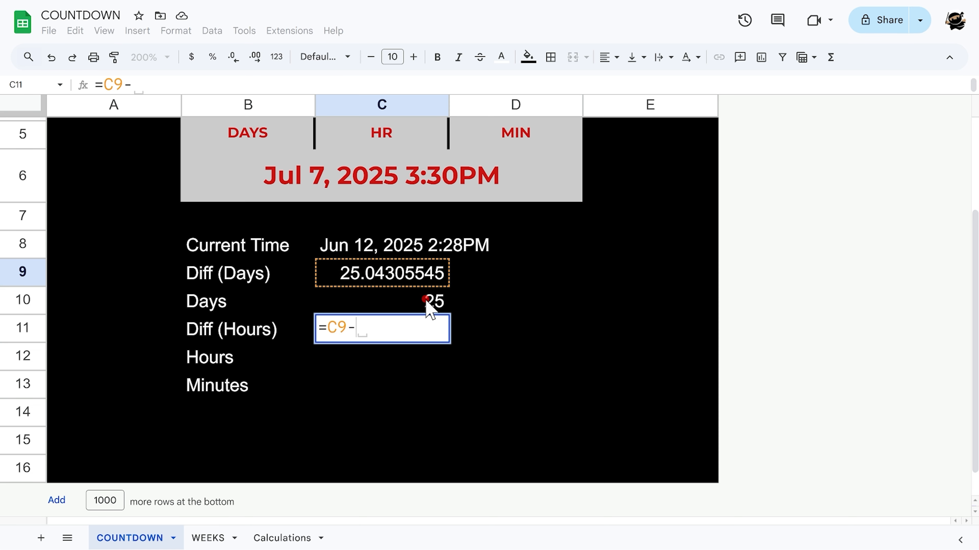
left_click(430, 309)
type(")")
key("Home")
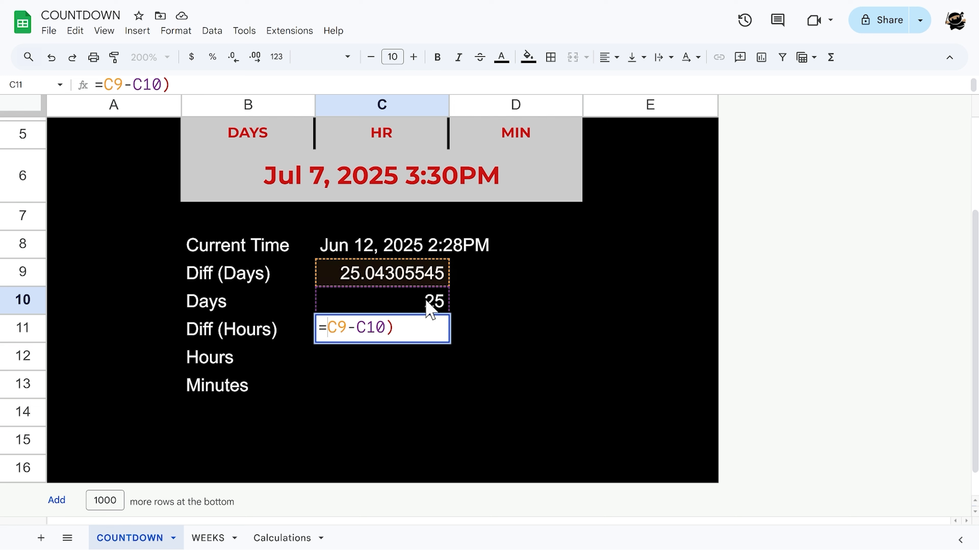
key("Right")
type("(")
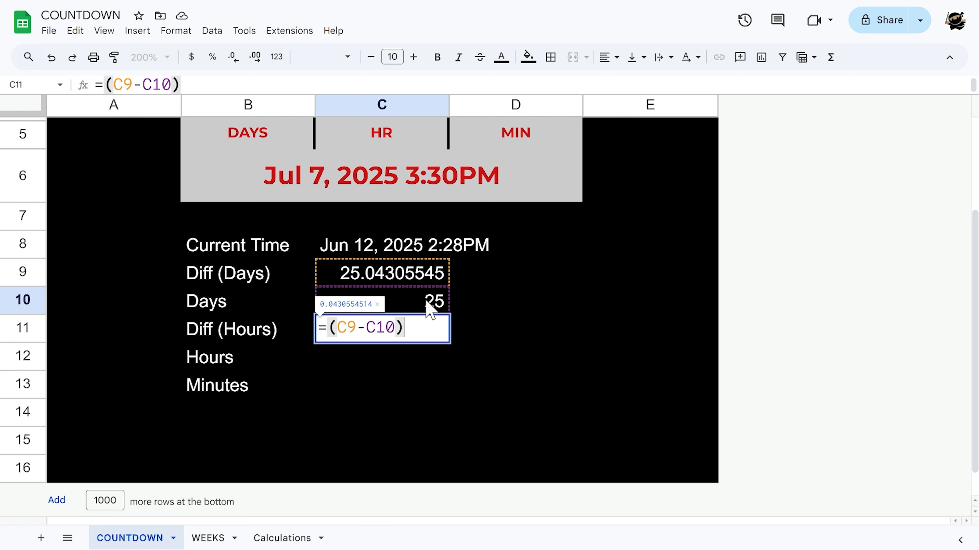
key("End")
type("*24")
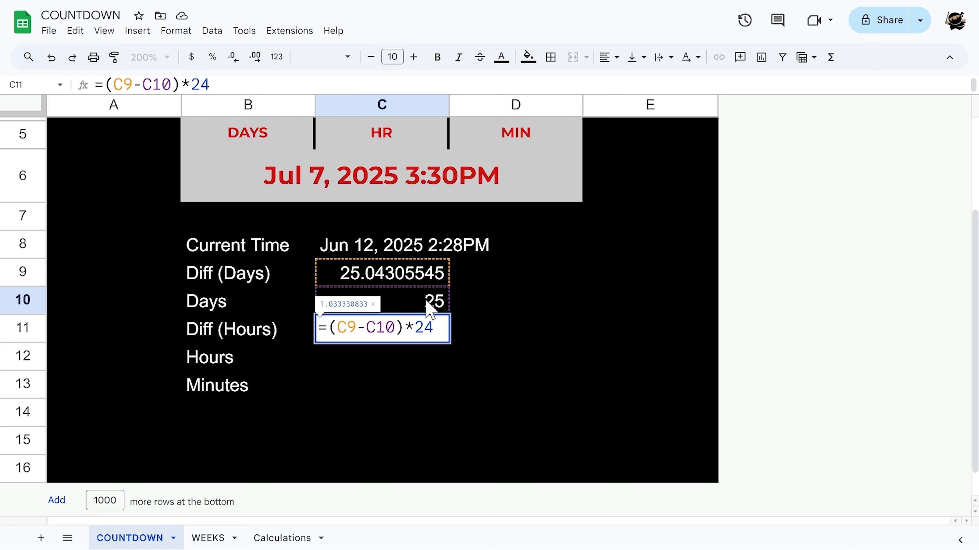
key("Return")
left_click(487, 450)
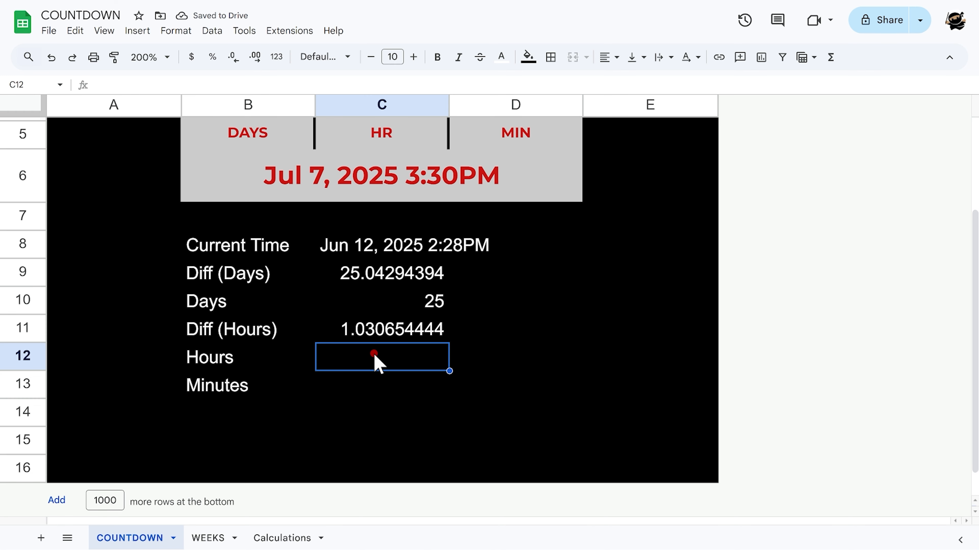
Step: Enter =rounddown(C11) in C12 to get the whole hours
type("=rounddown(")
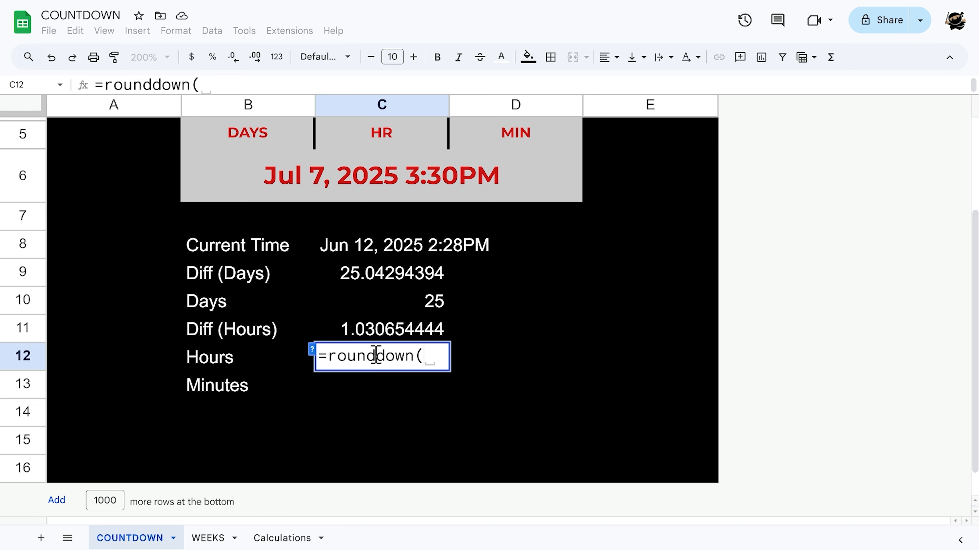
left_click(378, 330)
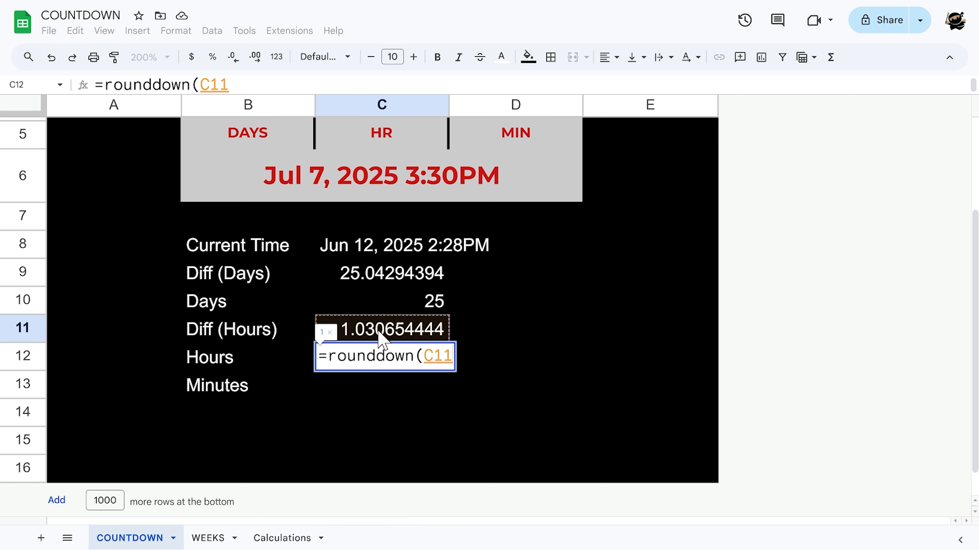
type(")")
key("Return")
Step: Link the hour counter cell C4 to the whole hours value with =C12
scroll(382, 336, "up", 3)
left_click(389, 245)
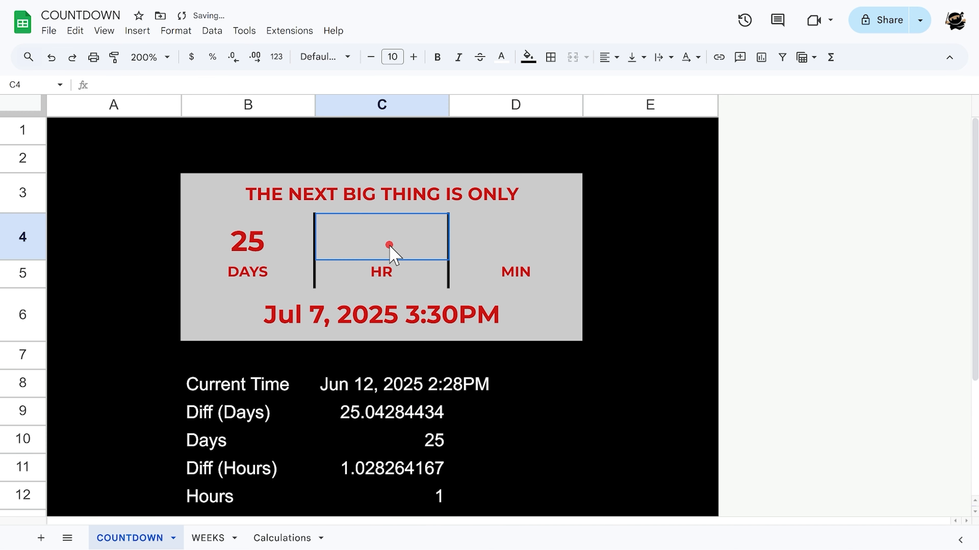
type("=")
left_click(433, 498)
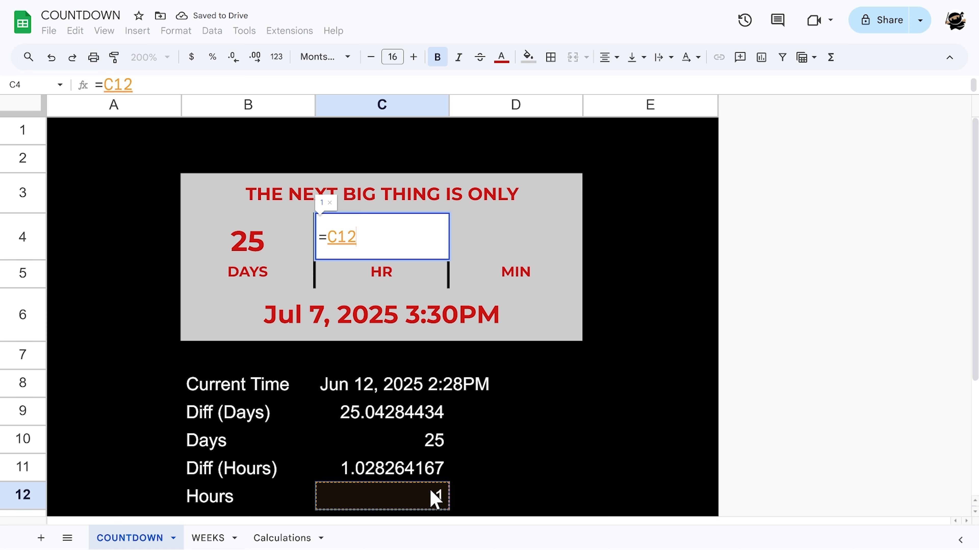
key("Return")
Step: Enter the formula =(C11-C12)*60 in C13 to convert the leftover fraction of an hour to minutes
scroll(430, 498, "down", 2)
left_click(420, 435)
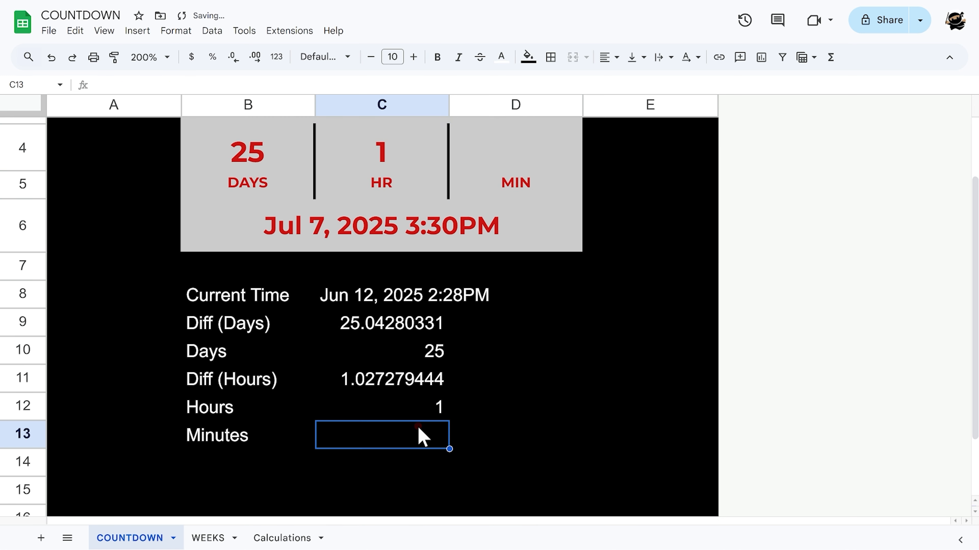
left_click_drag(411, 388, 421, 411)
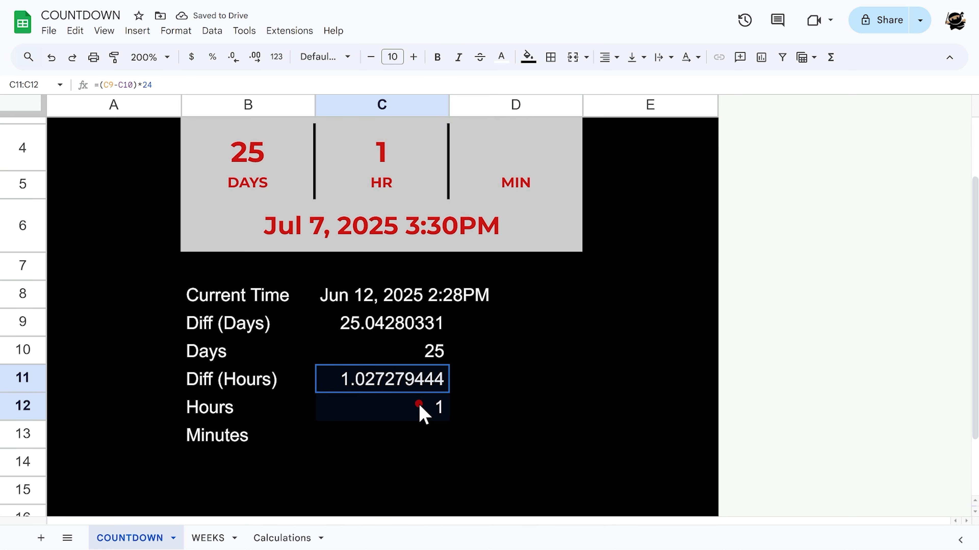
left_click(413, 431)
type("=")
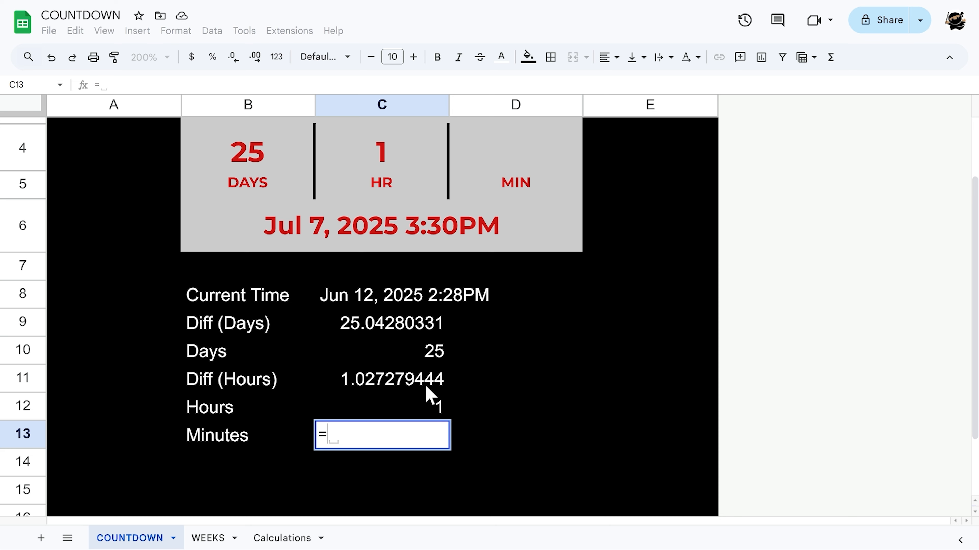
left_click(427, 388)
type("-")
left_click(435, 409)
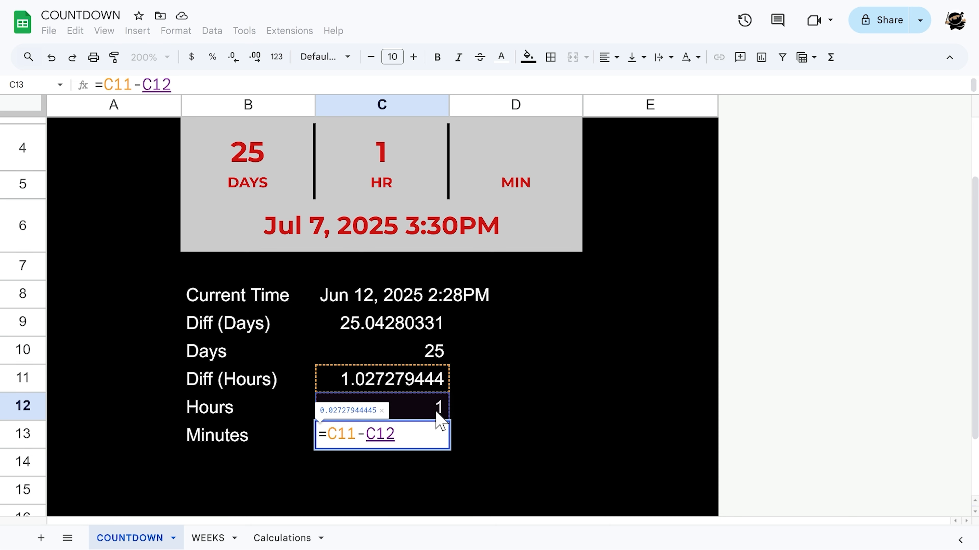
type(")")
key("Home")
key("Right")
type("(")
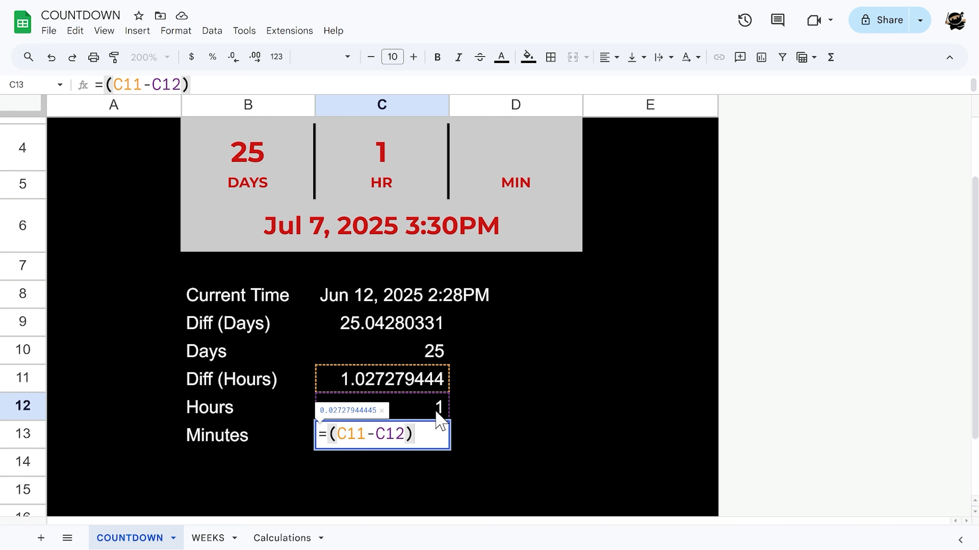
type("*60")
key("Return")
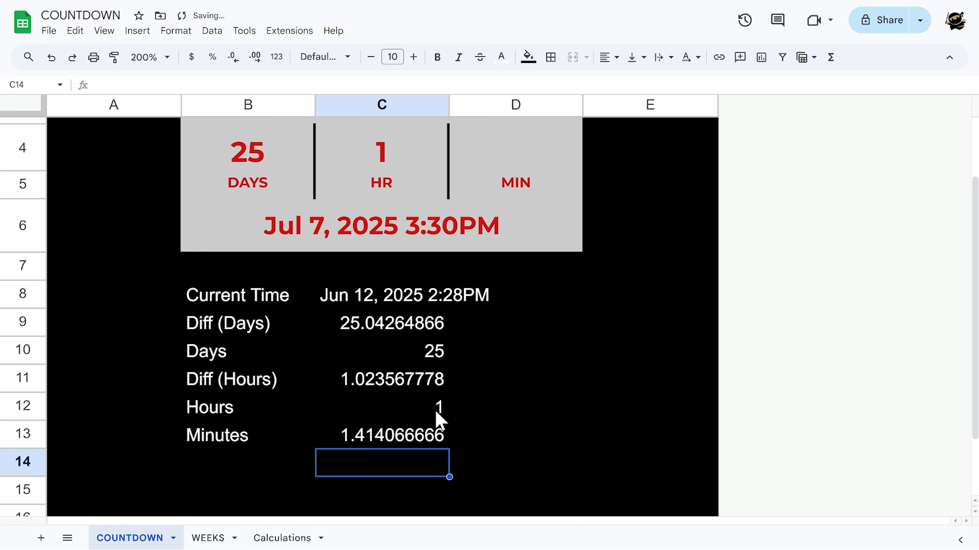
Step: Wrap the minutes formula in C13 in a round function, making it =round((C11-C12)*60)
left_click(397, 437)
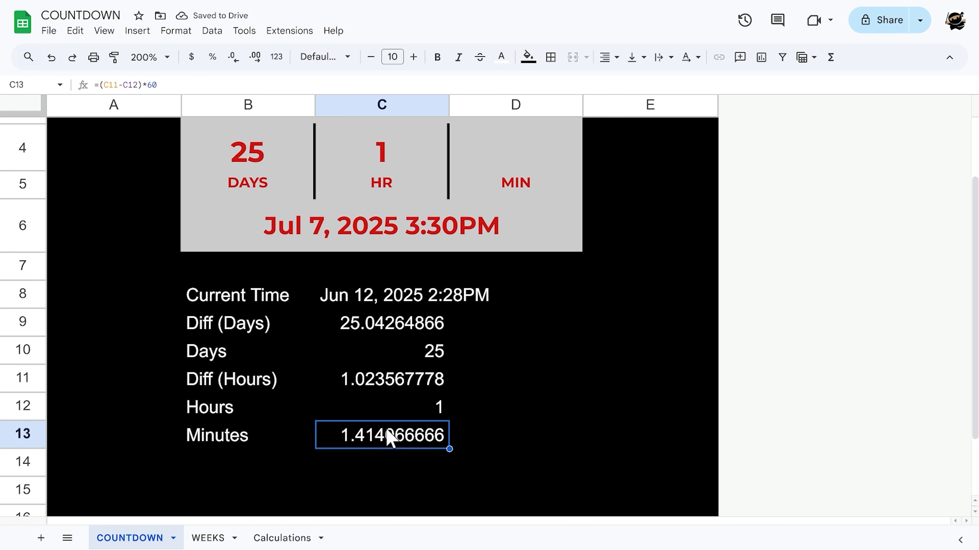
double_click(363, 438)
left_click(331, 432)
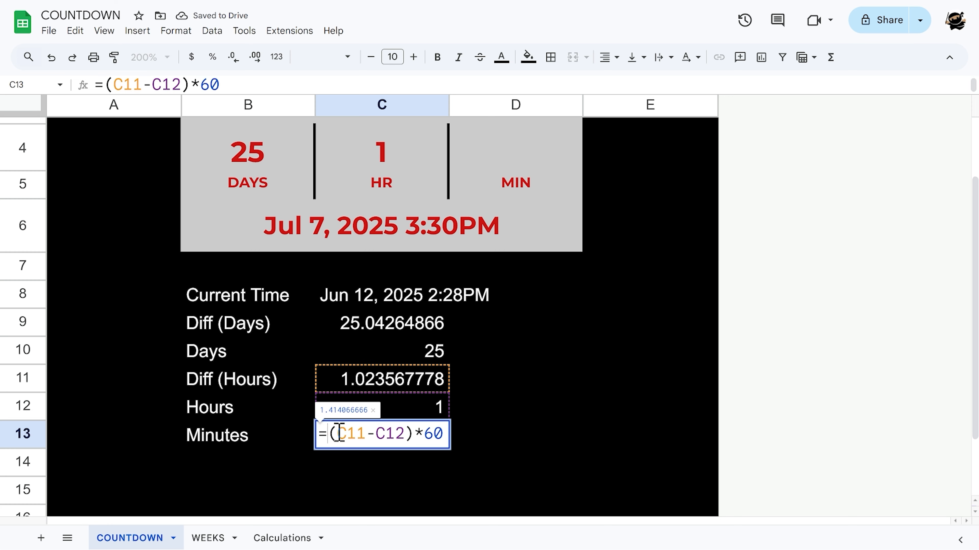
type("round(")
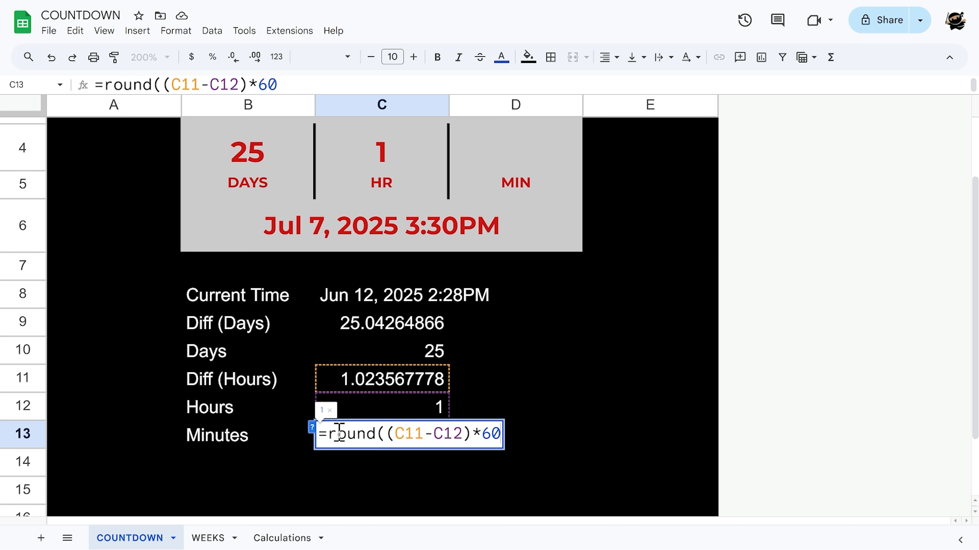
type(")")
key("Return")
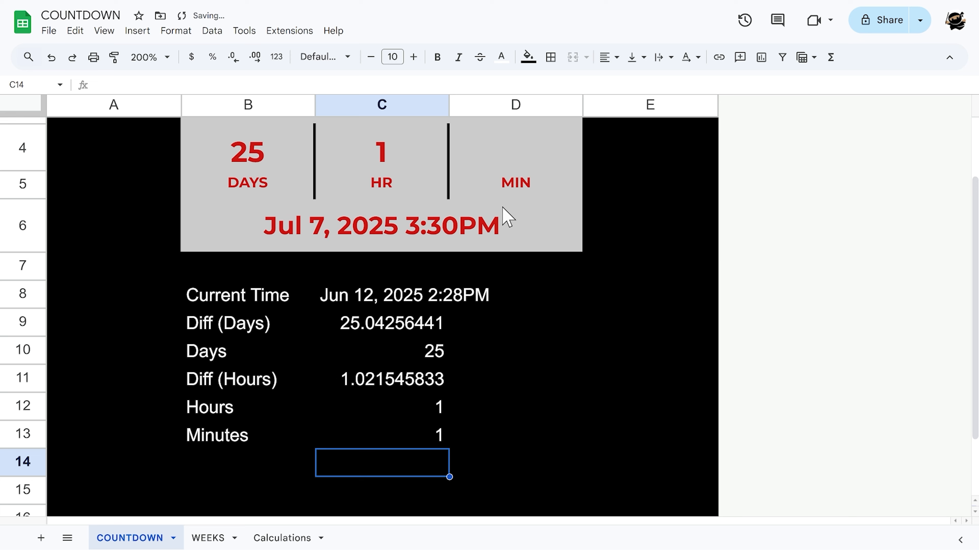
Step: Link the minute counter cell D4 to the minutes value with =C13 and check the day, hour and minute counters
left_click(510, 149)
type("=")
left_click(435, 433)
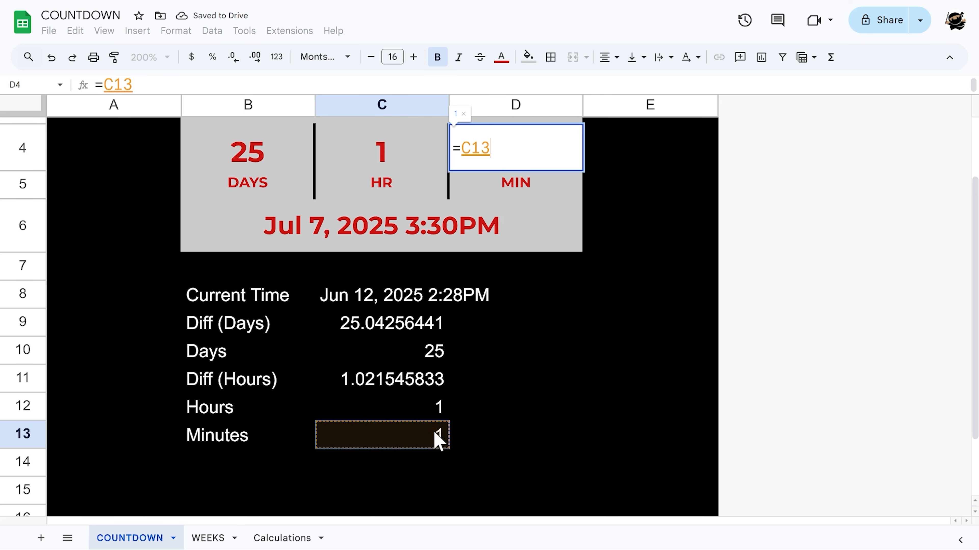
key("Return")
scroll(517, 393, "up", 3)
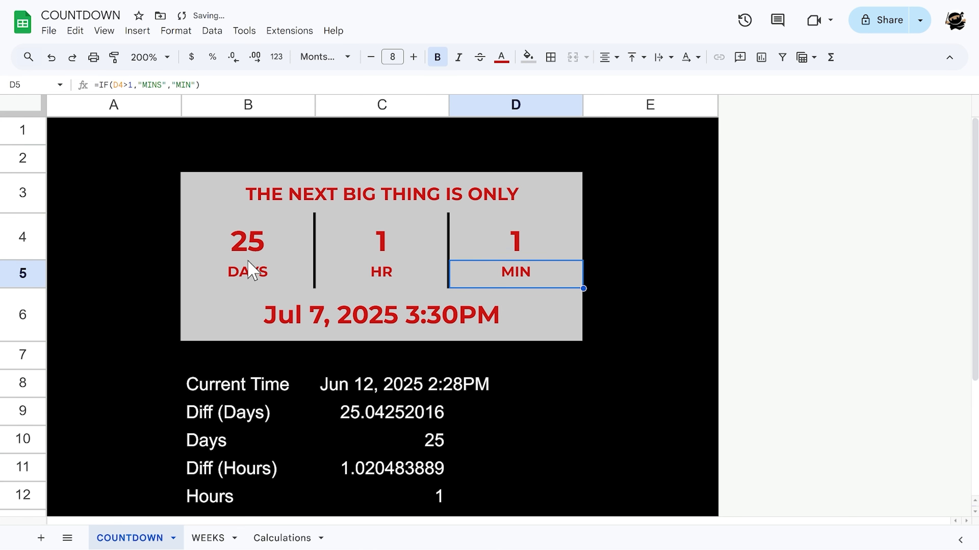
left_click(253, 262)
left_click(393, 255)
left_click(535, 254)
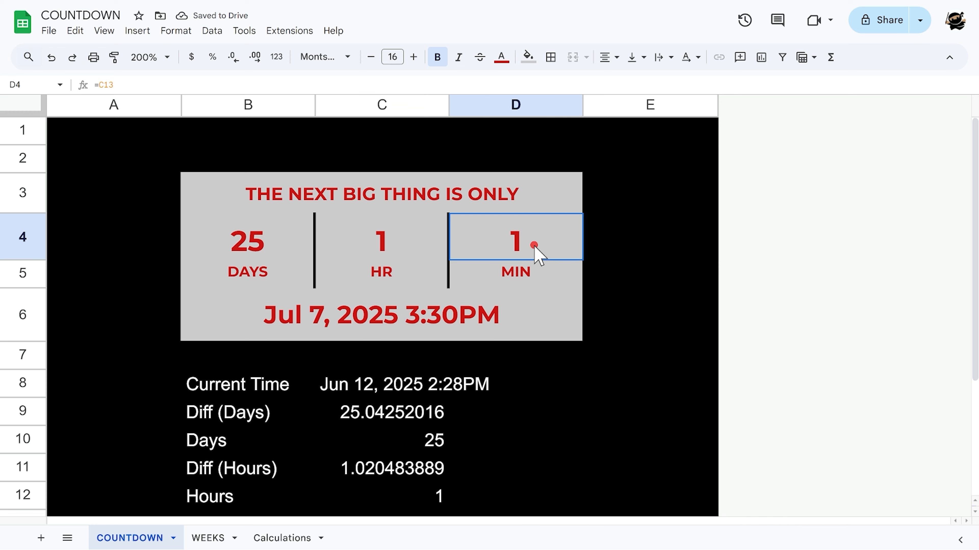
Step: Examine the helper calculations in rows 8 to 13, the WEEKS and Calculations sheets, and the formulas behind the day, hour and minute counters
left_click_drag(437, 331, 428, 389)
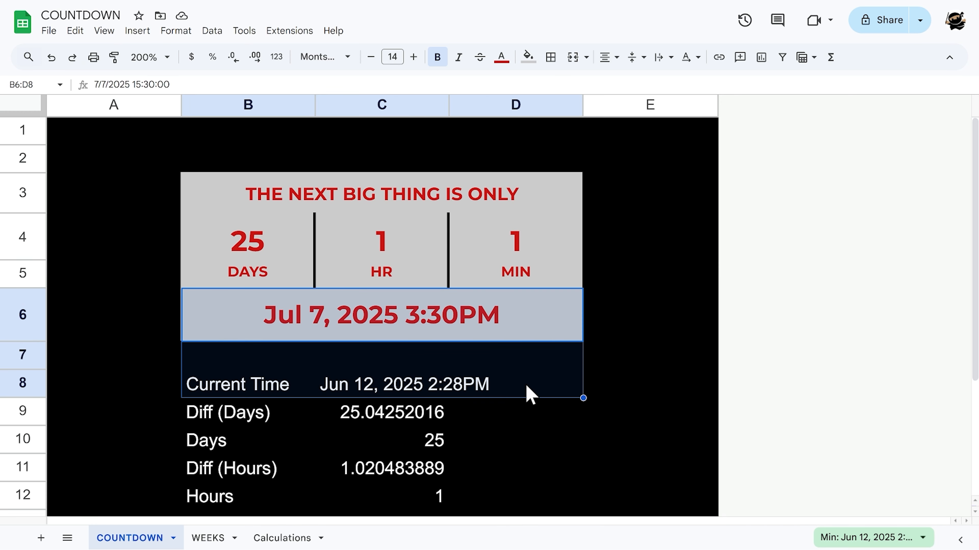
scroll(528, 393, "down", 4)
left_click_drag(239, 255, 450, 396)
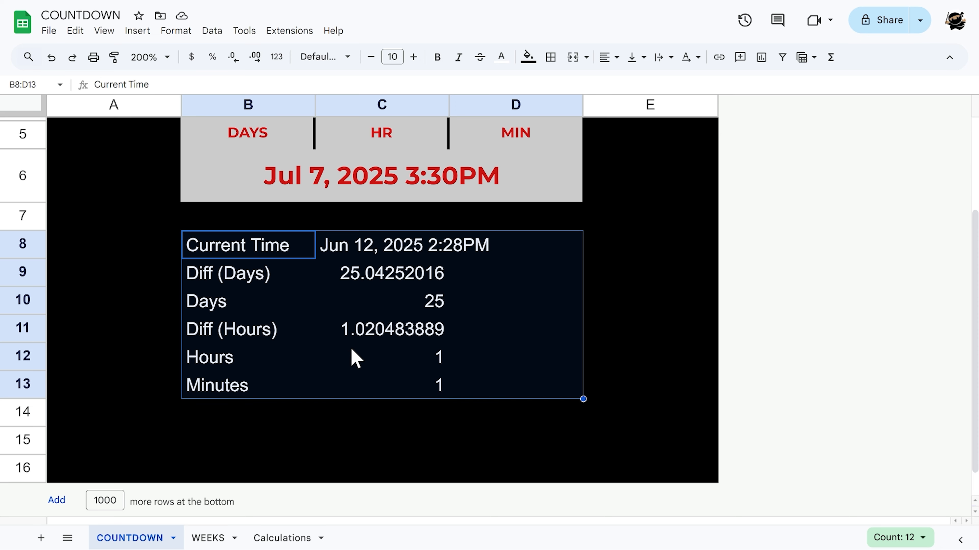
left_click(212, 537)
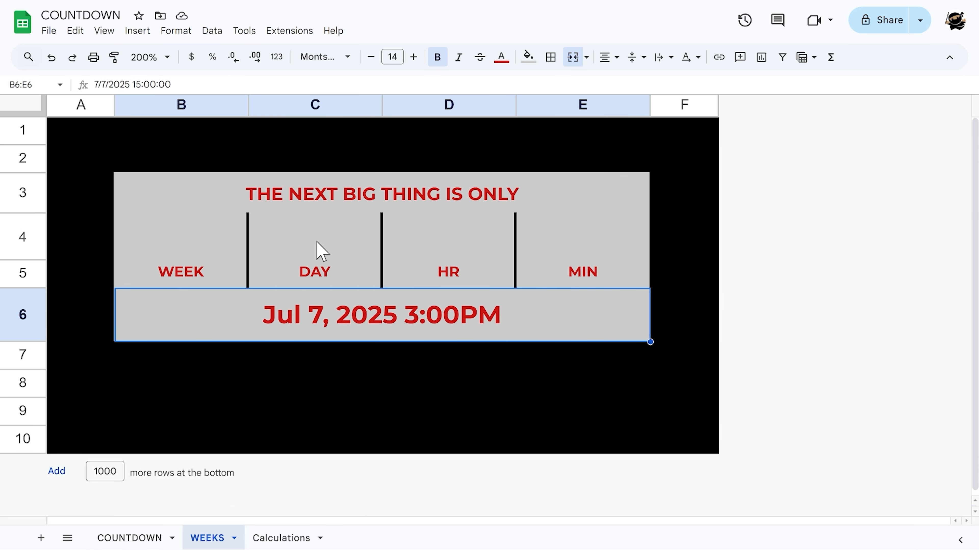
left_click(270, 537)
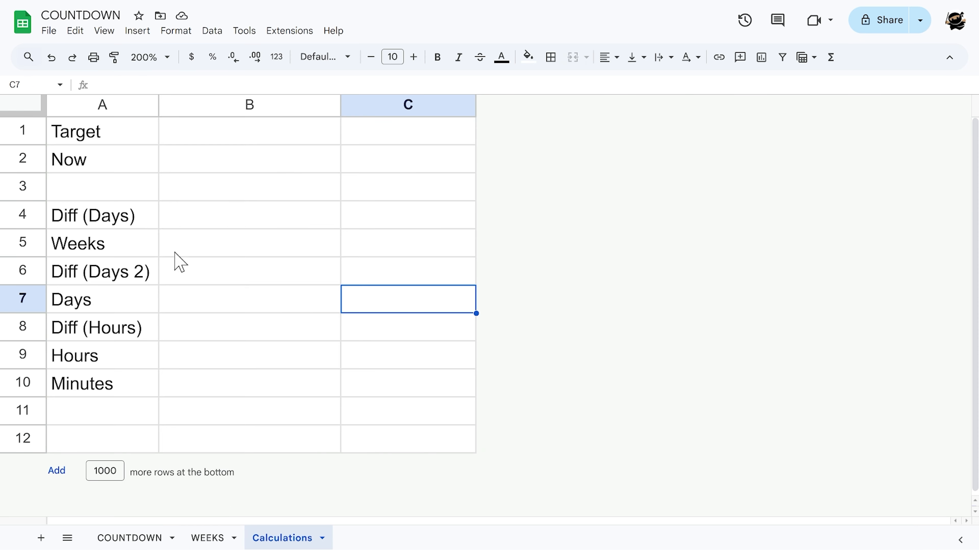
left_click(131, 538)
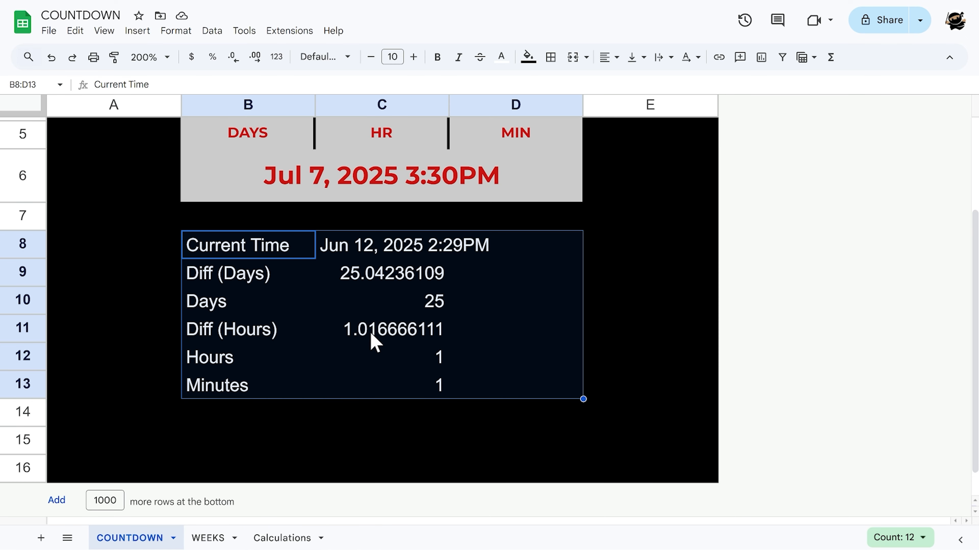
left_click(258, 251)
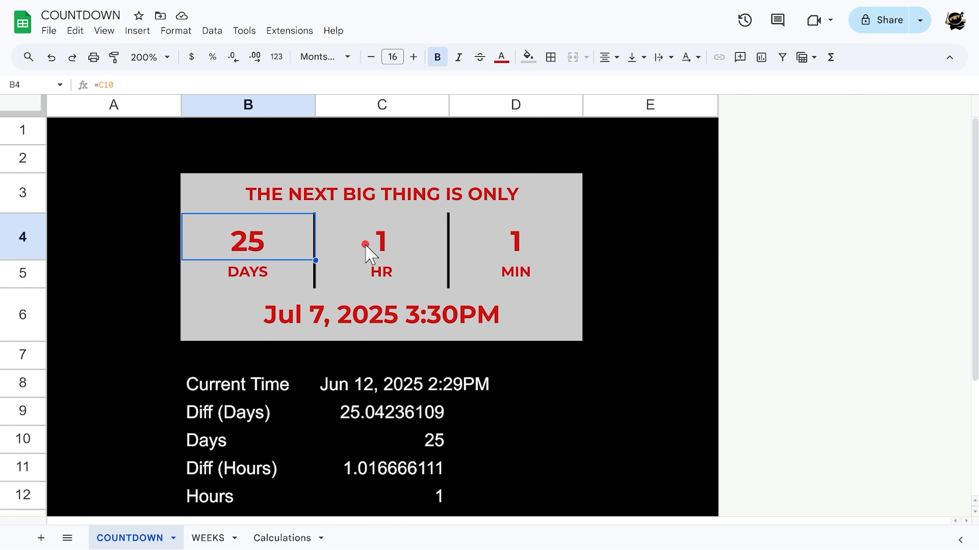
left_click(371, 245)
left_click(500, 247)
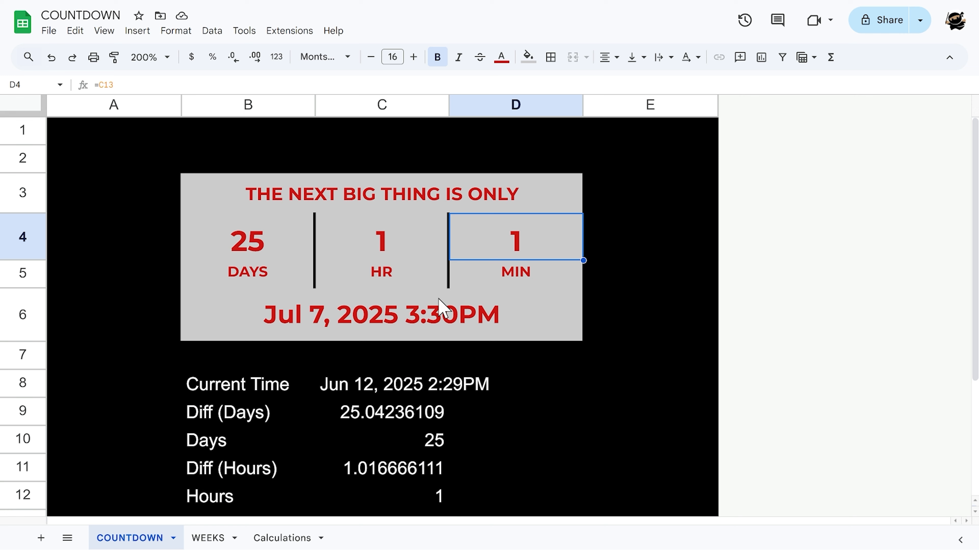
Step: Replace the link in the day counter B4 with the direct time difference =(B6-now())
left_click(256, 251)
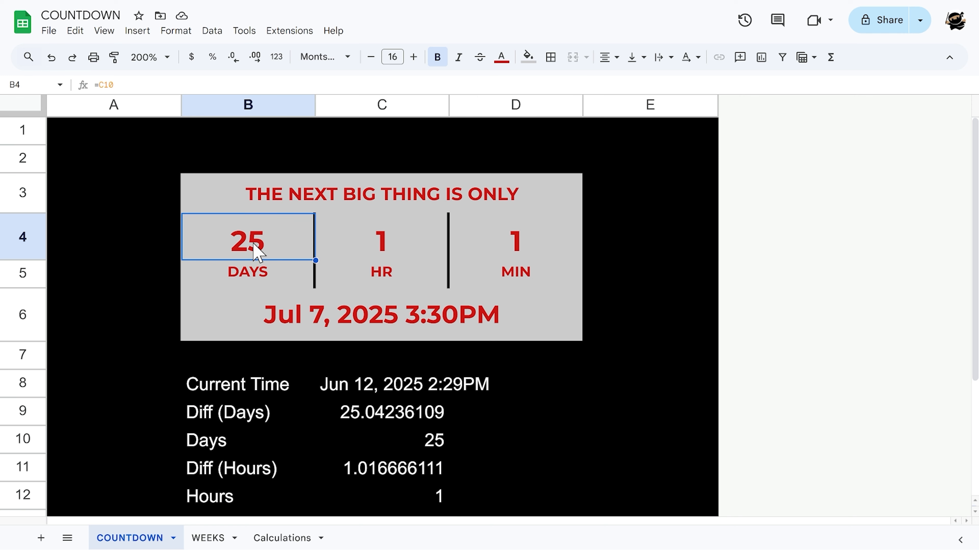
type("=")
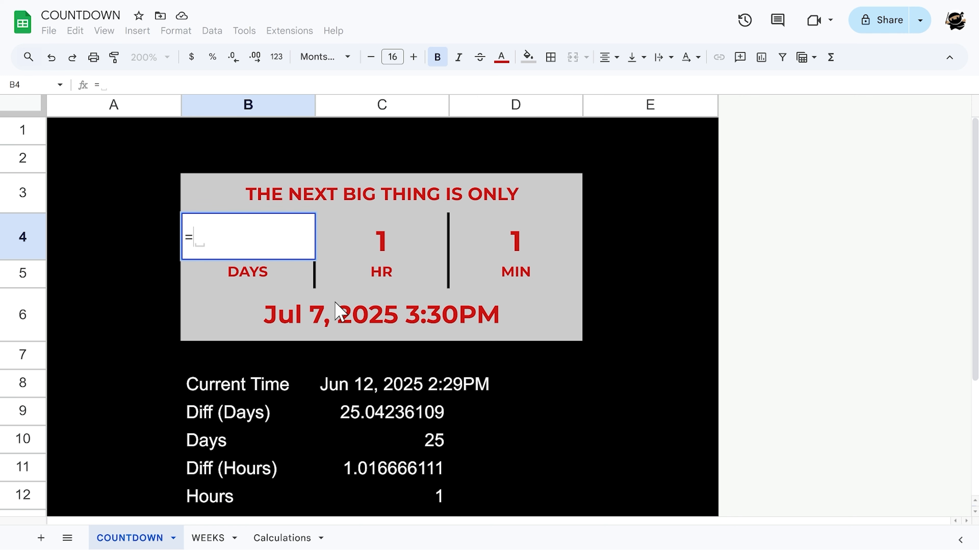
left_click(363, 319)
type("-now()")
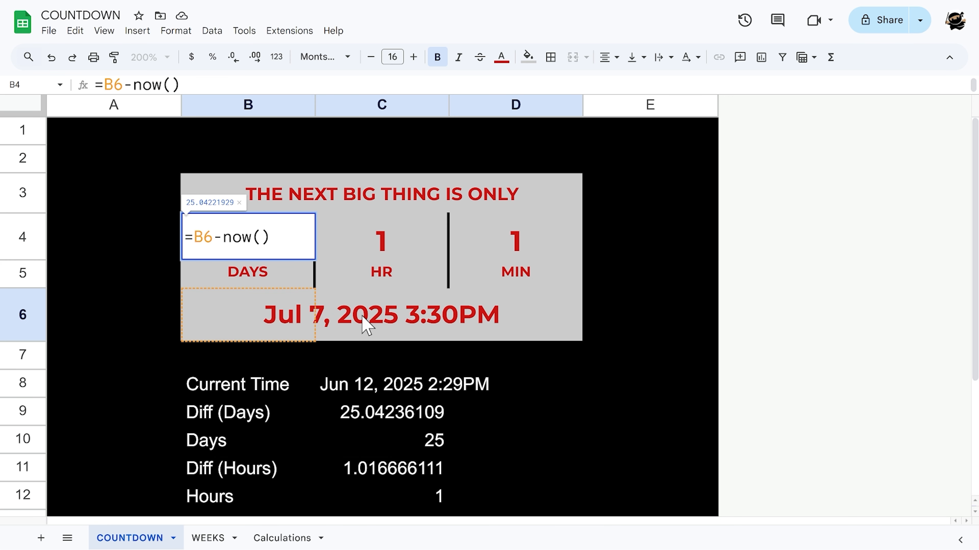
key("Home")
key("Right")
type("(")
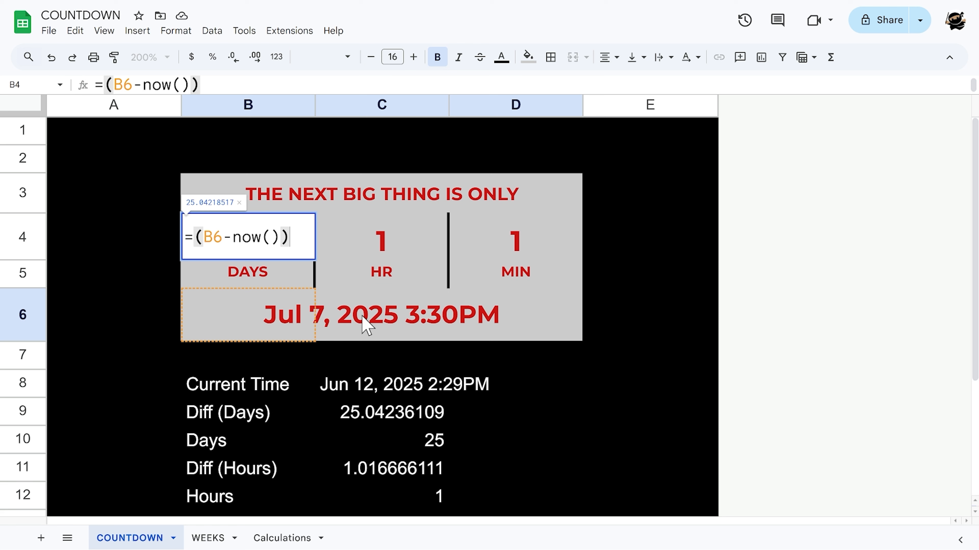
Step: Wrap the time difference in B4 in a rounddown function, making it =rounddown((B6-now()))
key("Left")
type("roundd")
key("Tab")
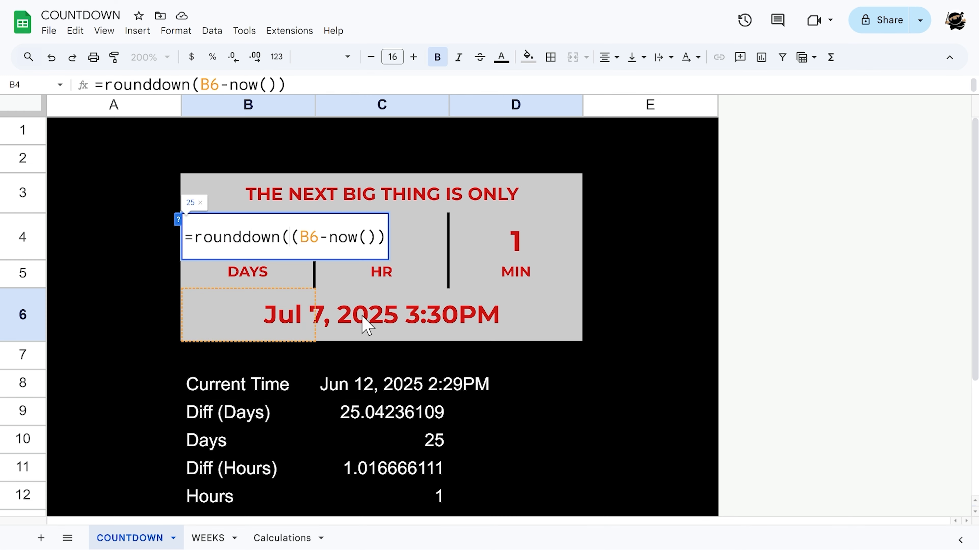
key("End")
type(")")
key("Return")
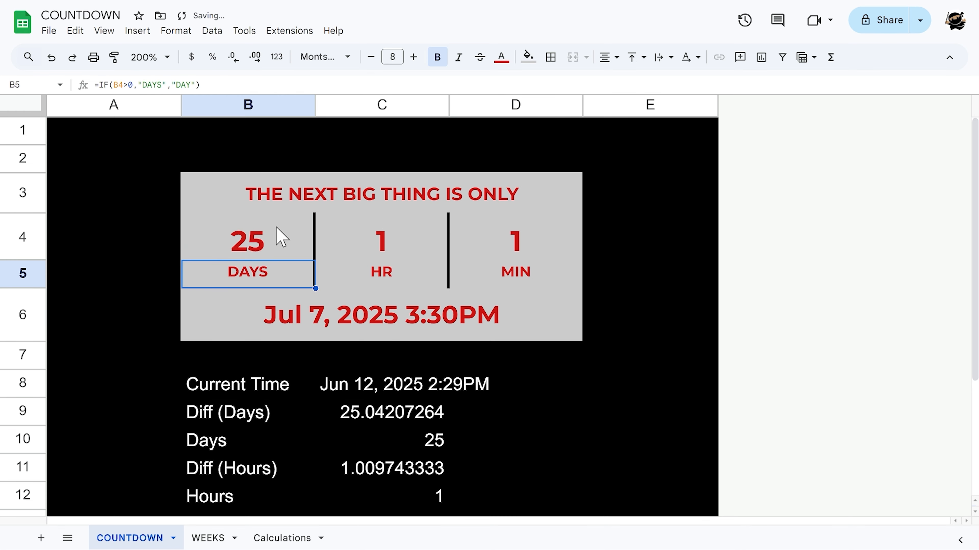
Step: Review the day formula in B4 and the helper formulas in C10 and C11, including the multiplication by 24
left_click(262, 243)
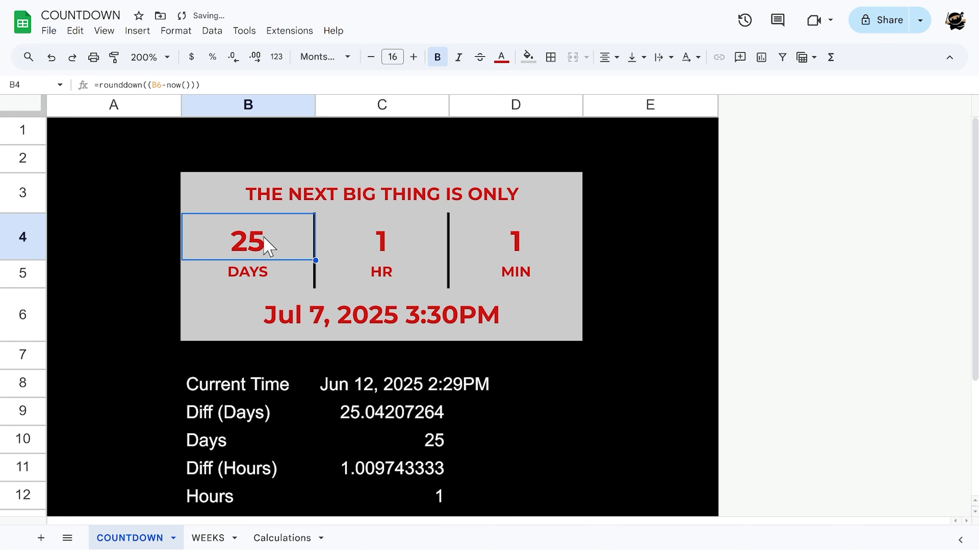
left_click(439, 443)
left_click(264, 414, "shift")
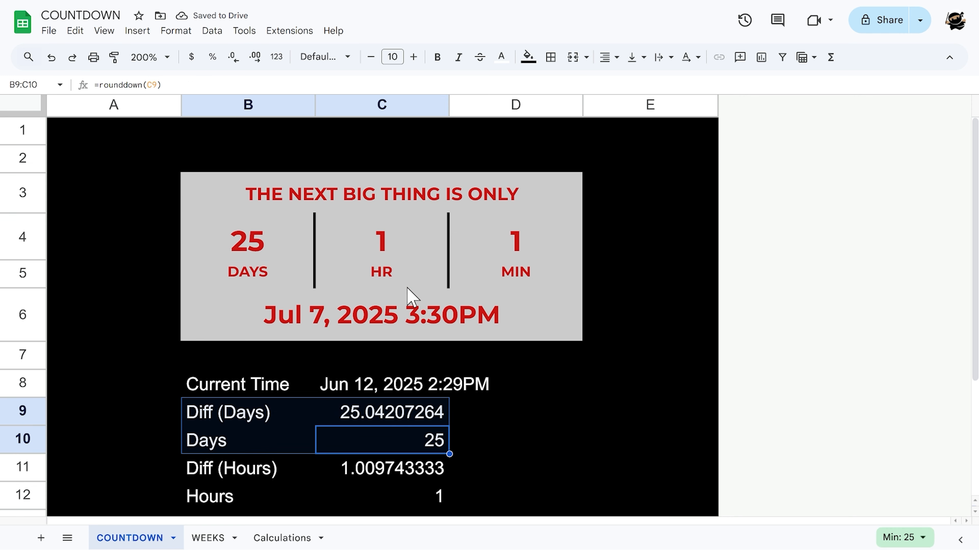
left_click(383, 251)
left_click(401, 468)
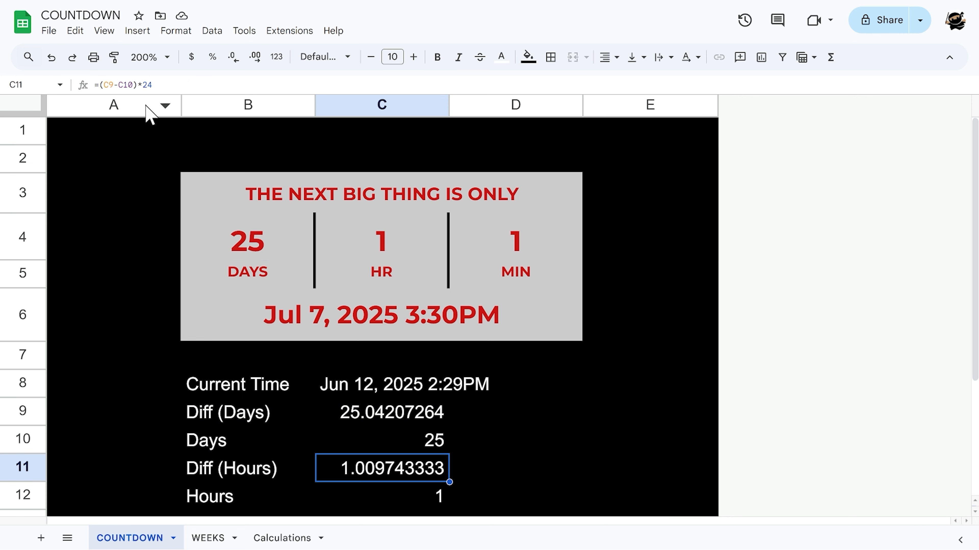
left_click_drag(104, 85, 124, 86)
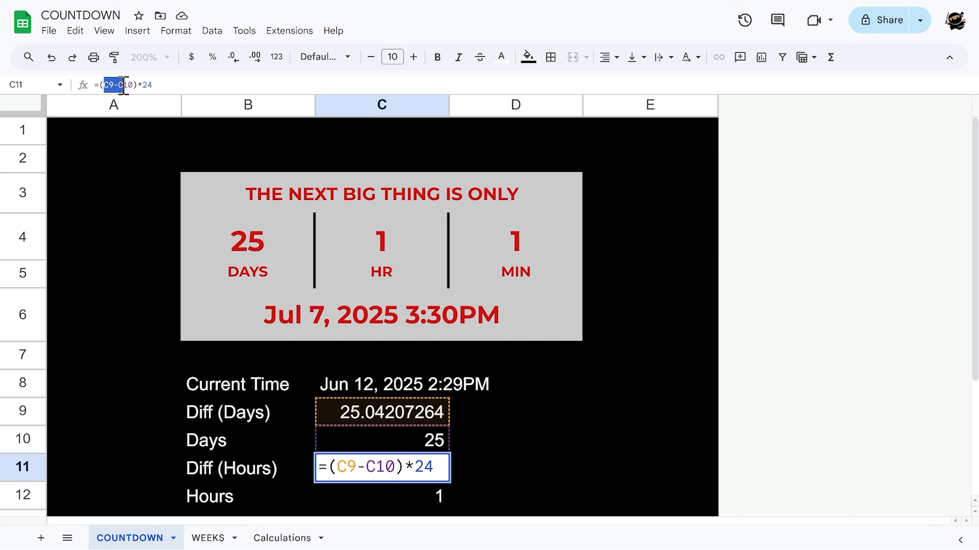
double_click(144, 84)
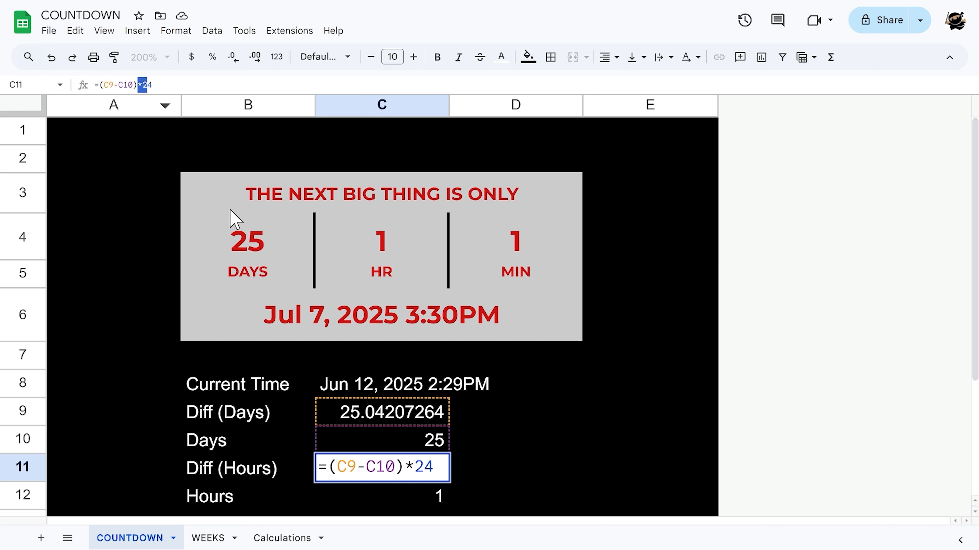
Step: Copy the (B6-now()) expression from B4 and replace the hour counter C4 with =(B6-now())
left_click(235, 225)
left_click(147, 85)
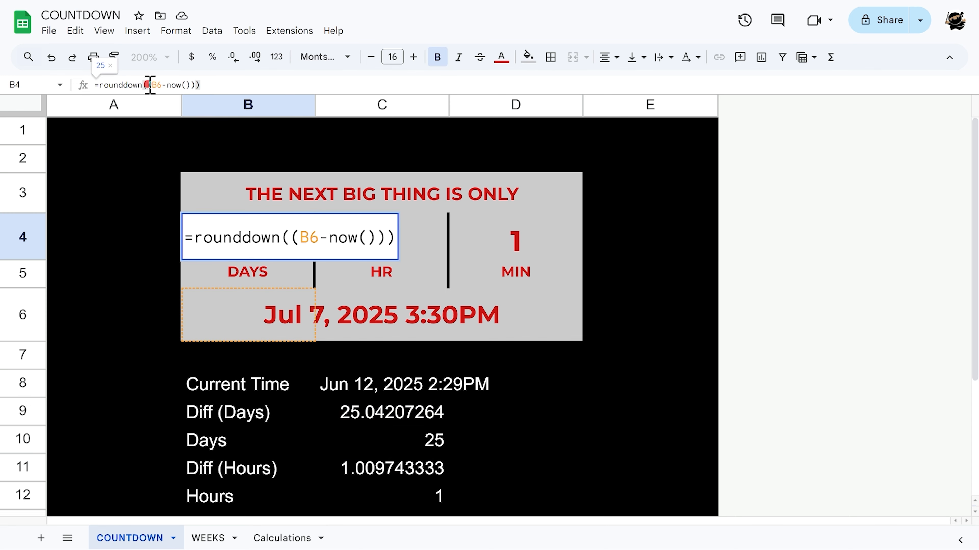
left_click_drag(147, 85, 191, 84)
key("Escape")
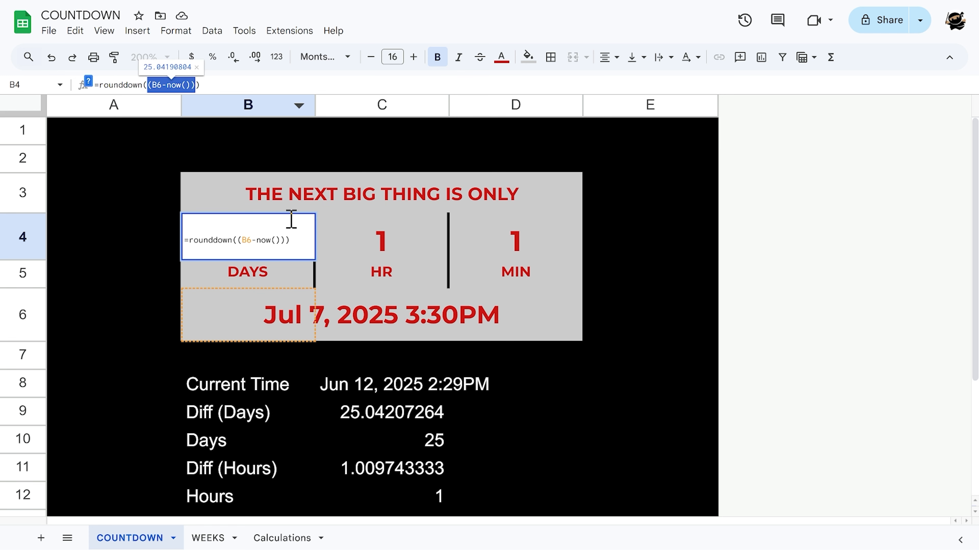
left_click(383, 246)
type("=")
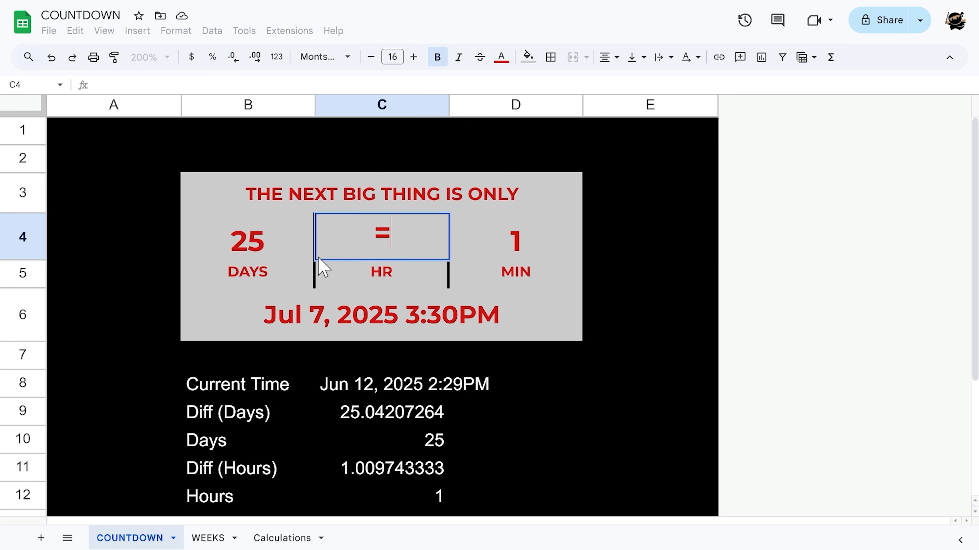
type("(B6-now())")
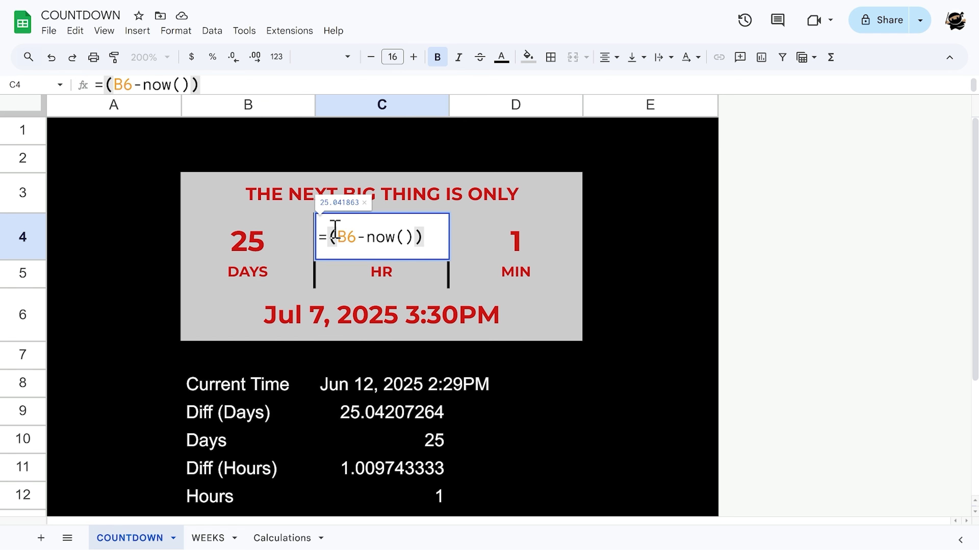
Step: Subtract the whole days in B4 and convert to hours in C4, making the formula =((B6-now())-B4)*24
type("-")
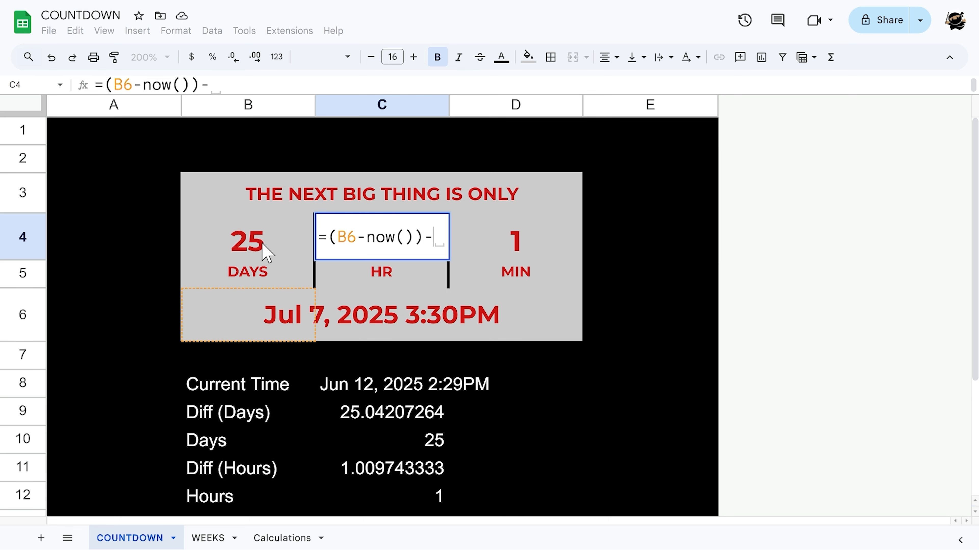
left_click(265, 251)
type(")")
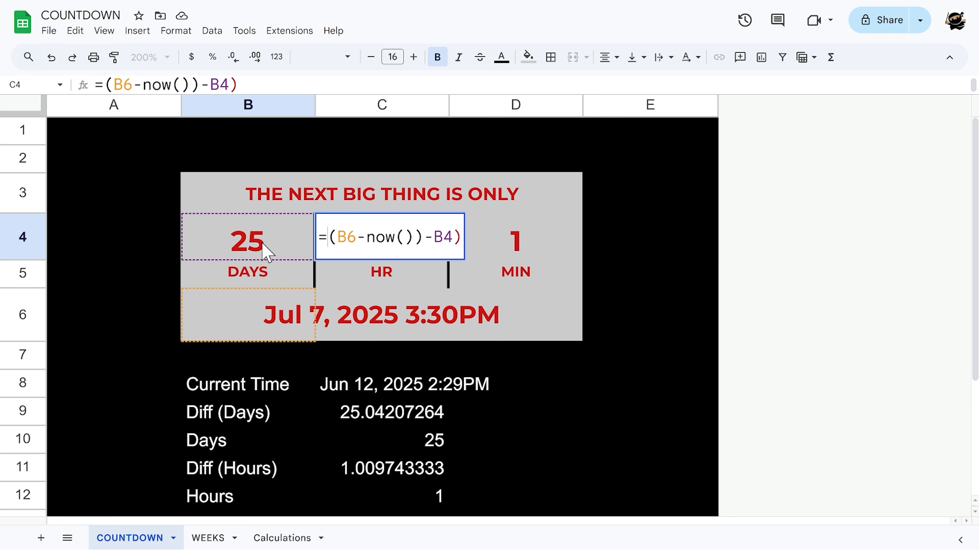
type("(")
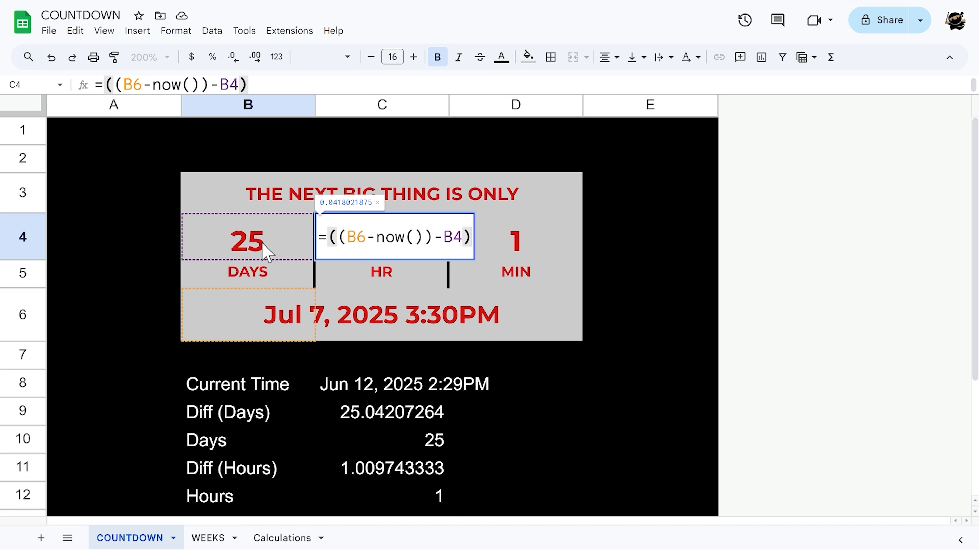
type("*24")
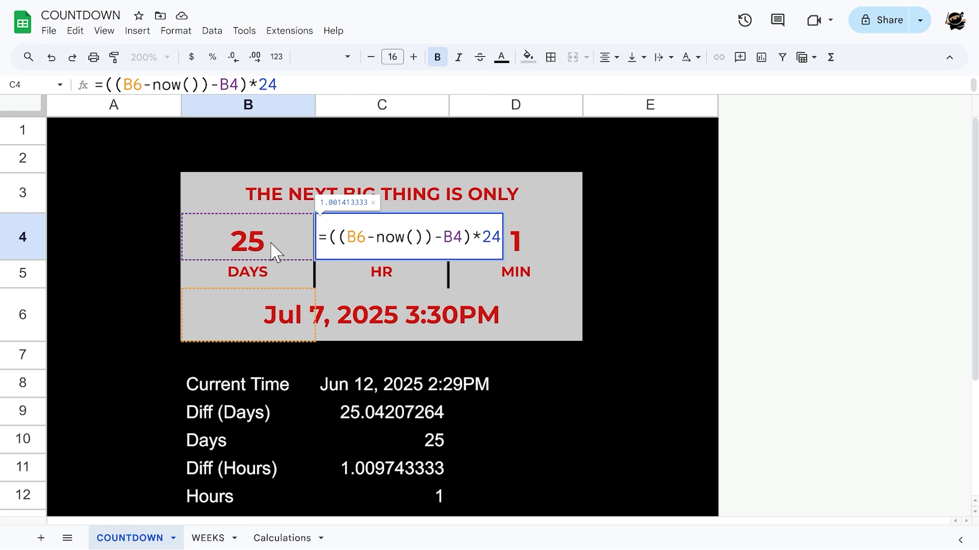
Step: Wrap the hour formula in C4 in a rounddown function, making it =rounddown(((B6-now())-B4)*24)
key("Home")
key("Right")
type("rounddown(")
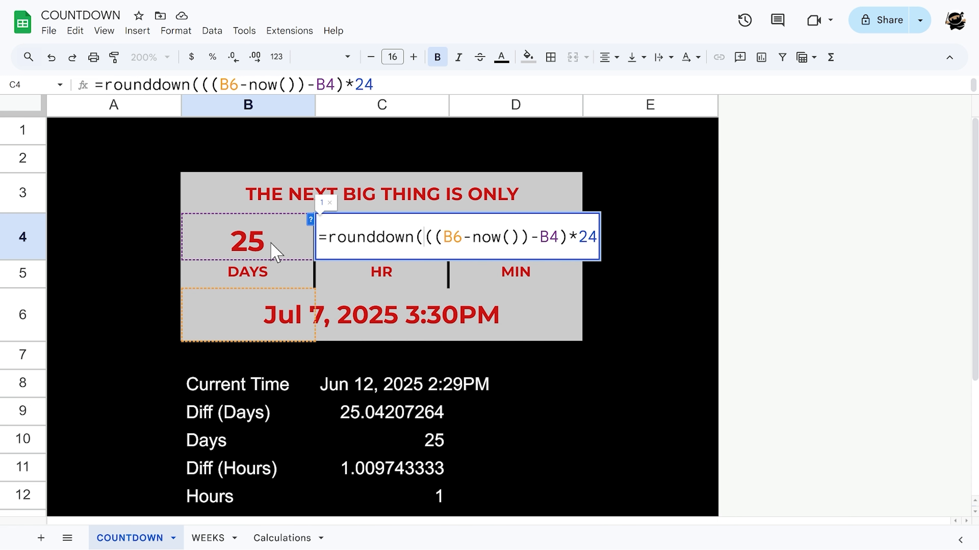
key("Return")
Step: Copy the inner hours expression from C4 and replace the minute counter D4 with =((B6-now())-B4)*24
left_click(378, 246)
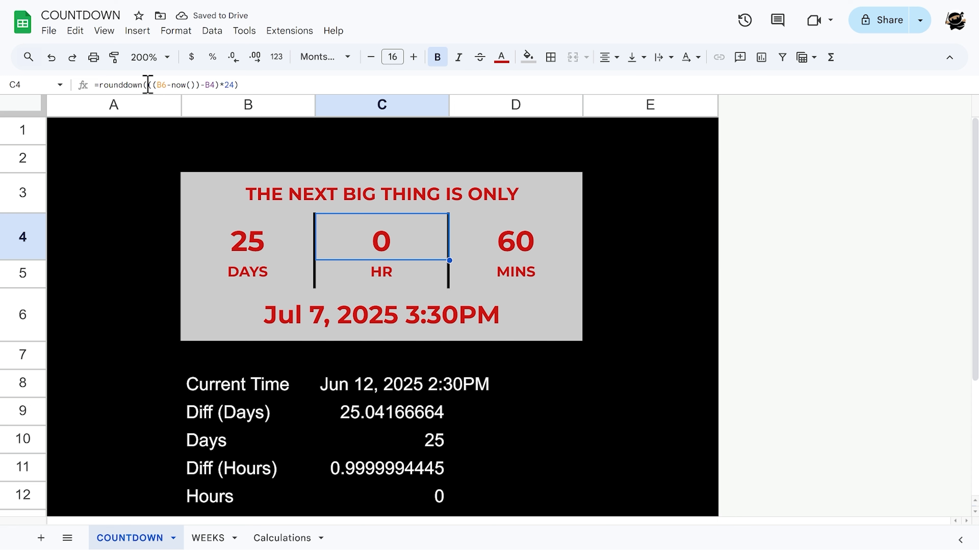
left_click_drag(148, 84, 285, 84)
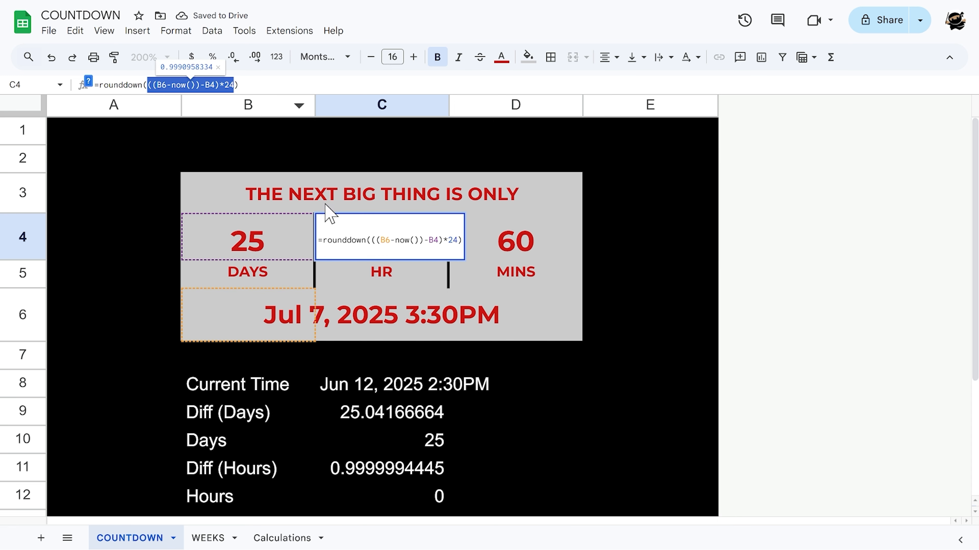
key("Escape")
left_click(507, 254)
left_click_drag(133, 81, 40, 84)
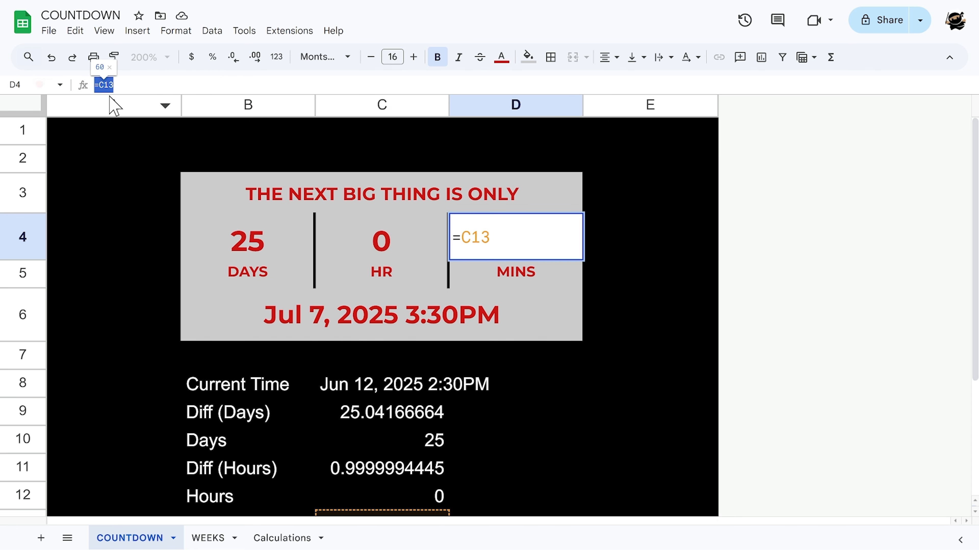
type("=((B6-now())-B4)*24")
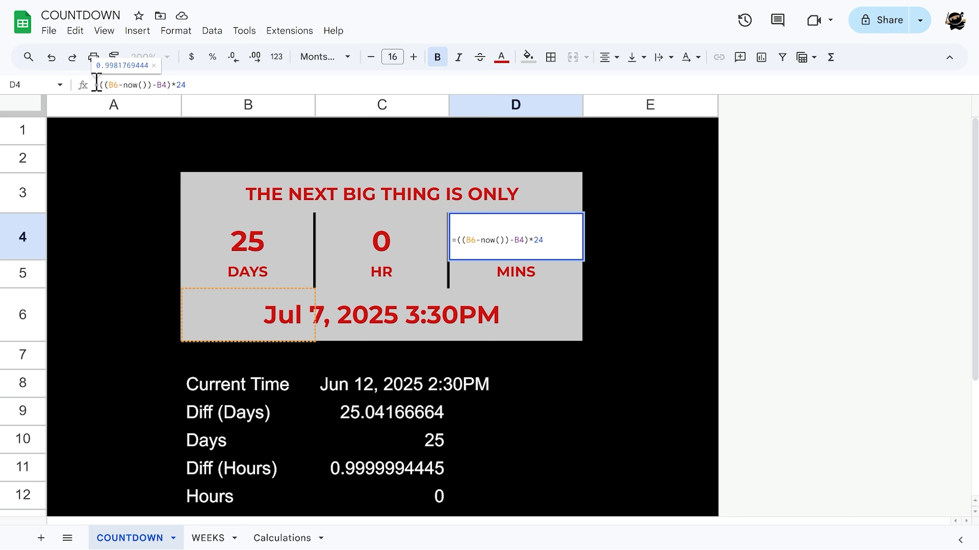
Step: Group the hours expression in D4 and subtract the whole hours in C4, making it =(((B6-now())-B4)*24)-C4
left_click(142, 85)
type("(")
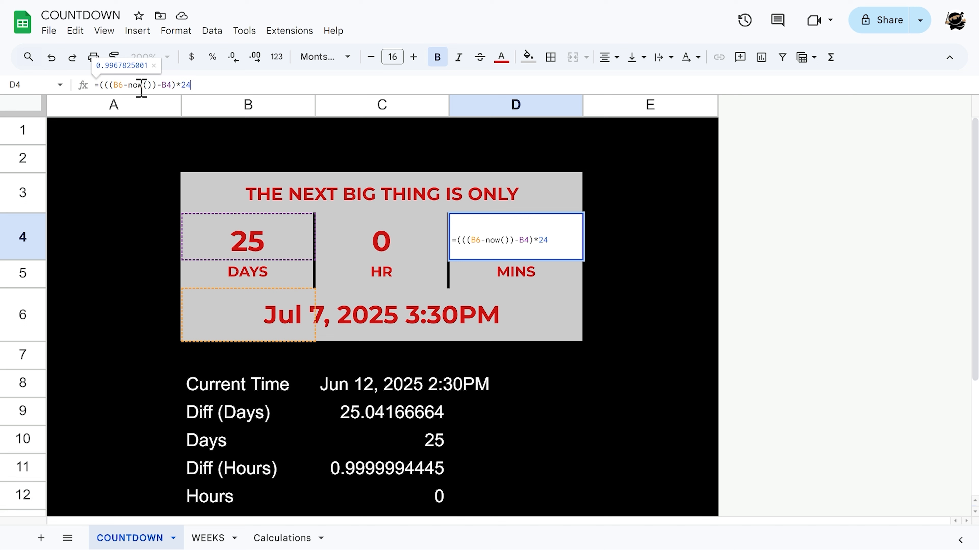
type("=")
key("BackSpace")
type("-")
left_click(380, 249)
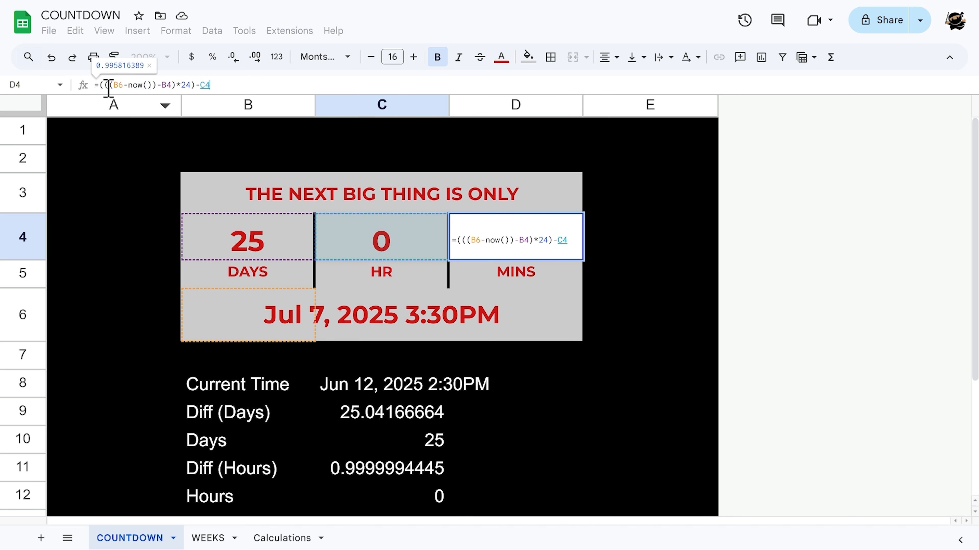
left_click(96, 85)
type("roun")
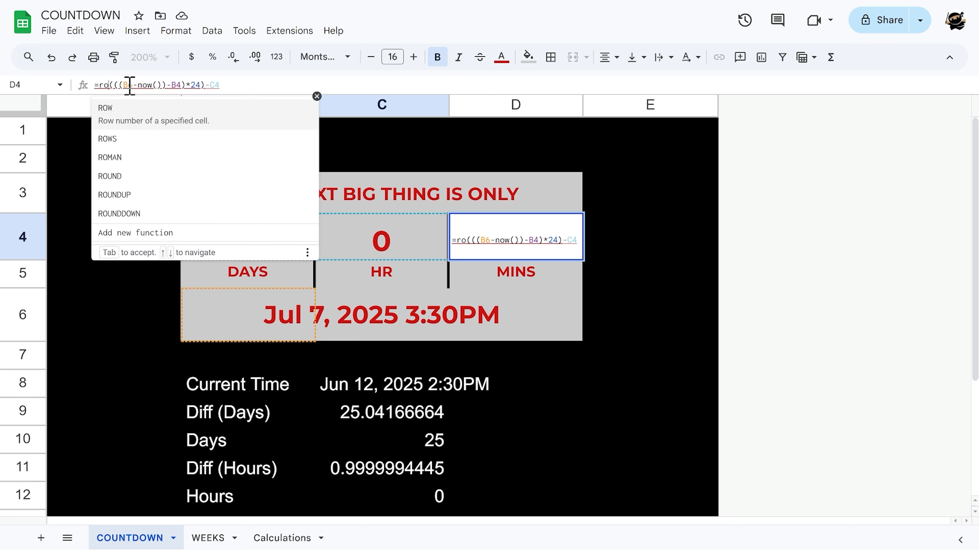
key("BackSpace")
key("BackSpace")
key("BackSpace")
key("BackSpace")
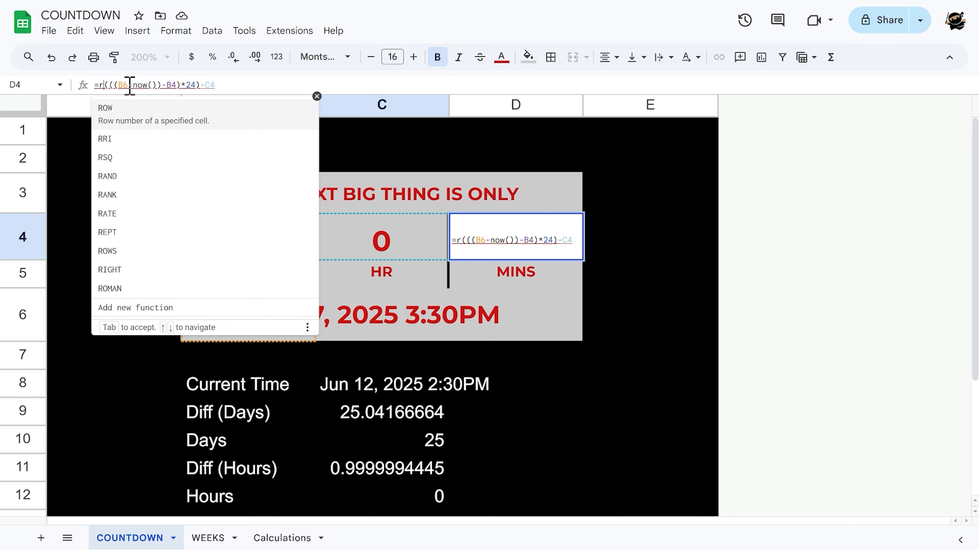
Step: Group the minute expression in D4 and multiply it by 60, making it =((((B6-now())-B4)*24)-C4)*60
type("(")
type(")*60)")
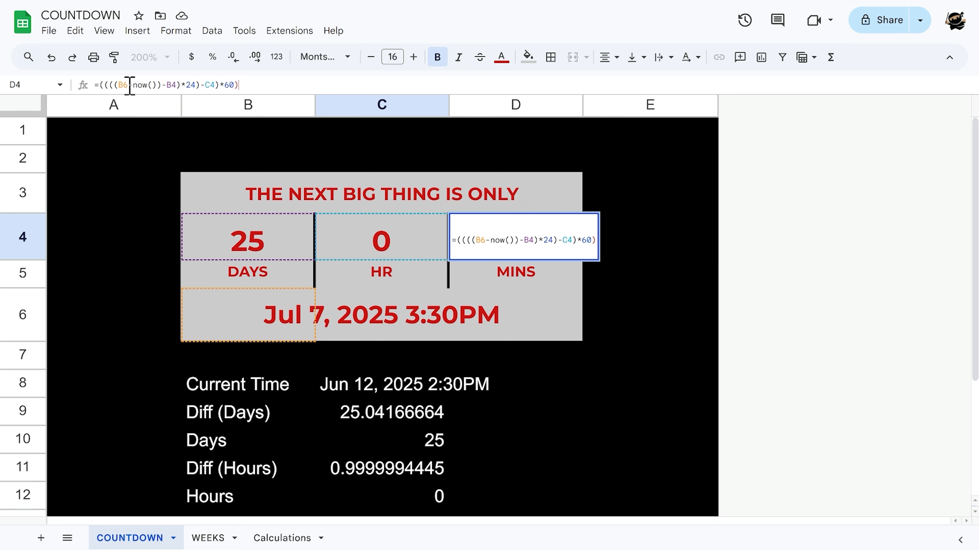
key("BackSpace")
Step: Wrap the minute formula in D4 in a round function, making it =round(((((B6-now())-B4)*24)-C4)*60), and review the three counters
key("Home")
key("Right")
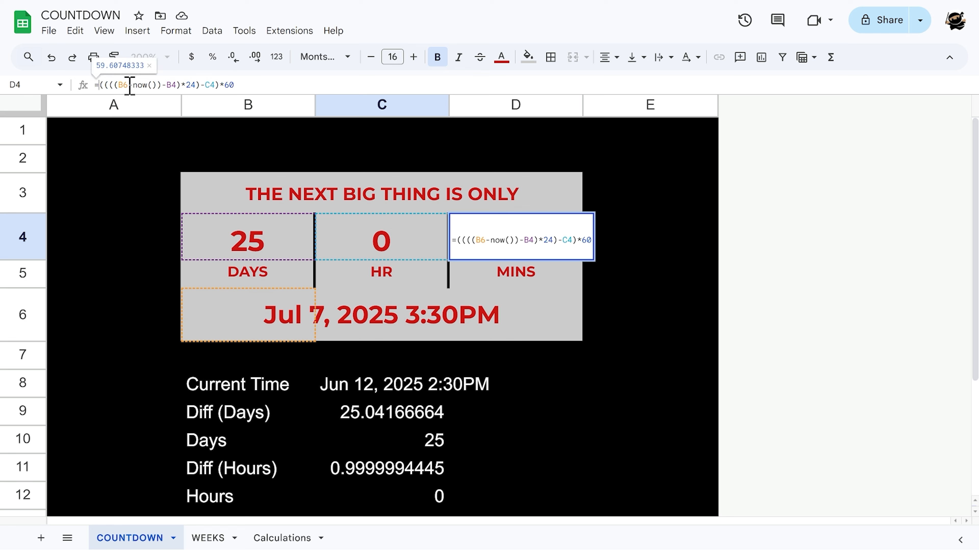
type("round")
key("End")
type(")")
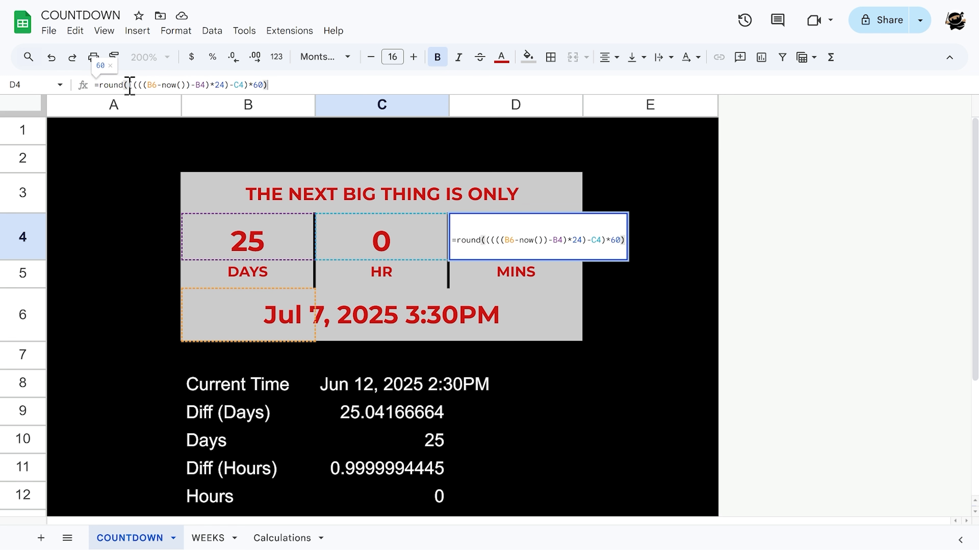
key("Return")
left_click(253, 249)
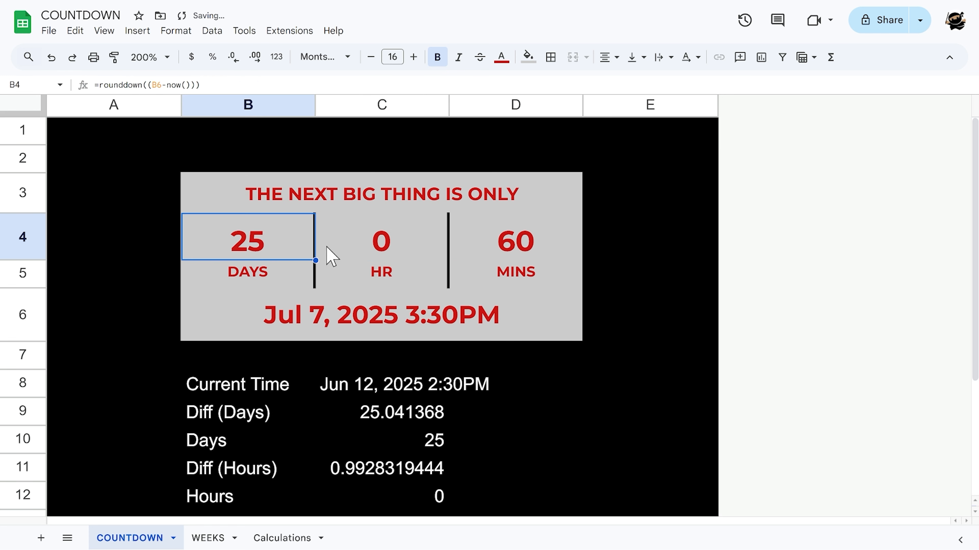
left_click(396, 256)
left_click(515, 251)
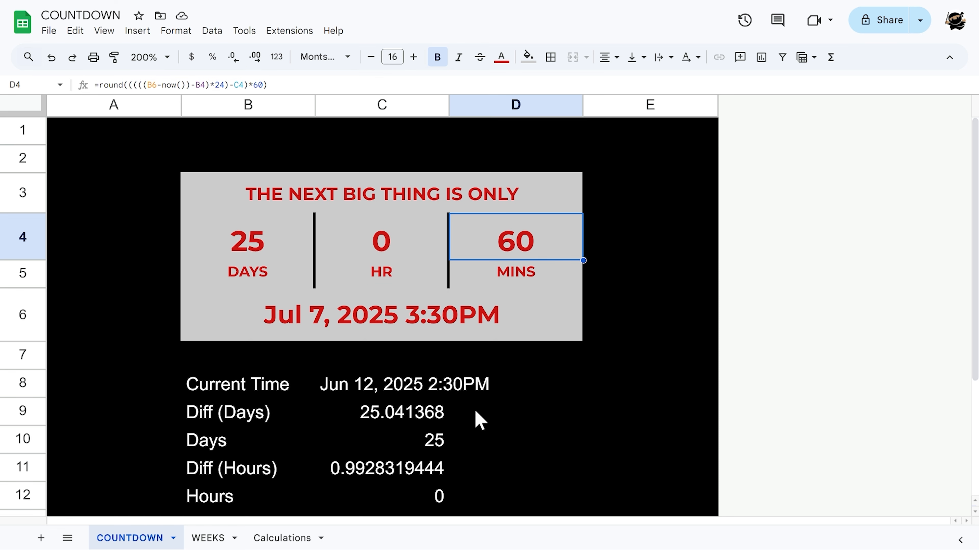
Step: Enter a placeholder g in D10 to force the countdown to recalculate and clear that cell again
left_click(523, 420)
left_click(535, 450)
type("g")
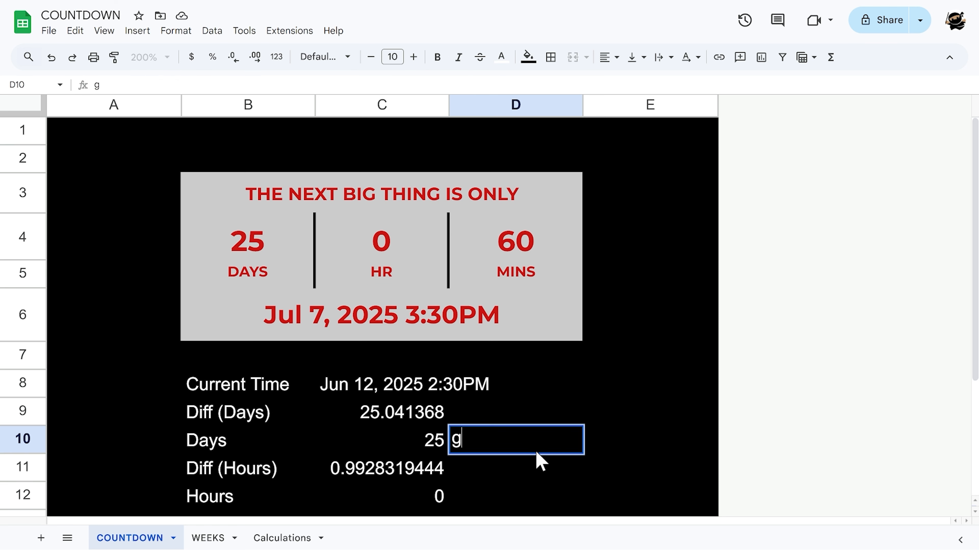
key("Return")
left_click(527, 445)
key("Delete")
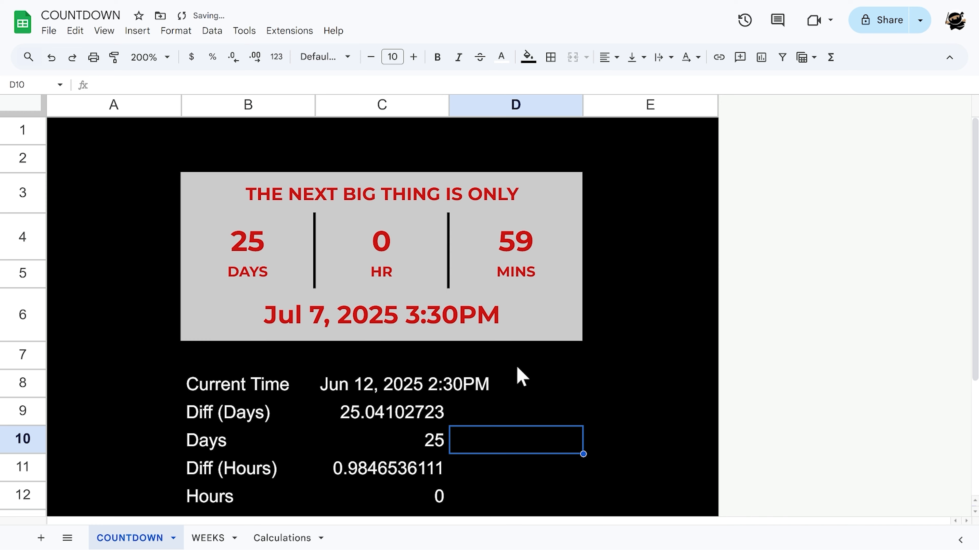
Step: Clear the helper labels and calculations in columns B and C below the countdown timer
scroll(420, 401, "down", 4)
left_click_drag(240, 389, 427, 397)
key("Delete")
scroll(469, 380, "up", 4)
left_click(481, 347)
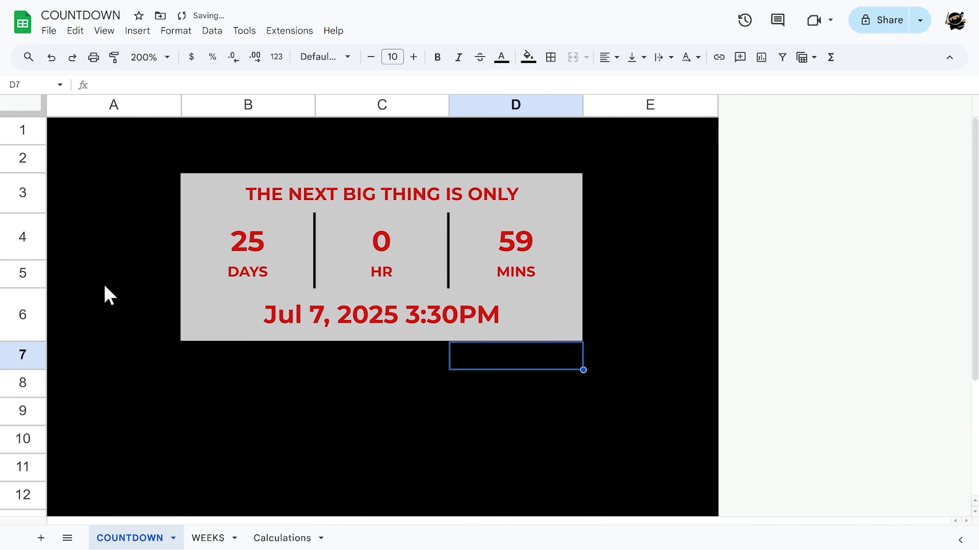
Step: Delete the emptied rows 8 to 16 below the countdown timer
left_click_drag(38, 380, 23, 454)
scroll(37, 431, "down", 3)
right_click(23, 455)
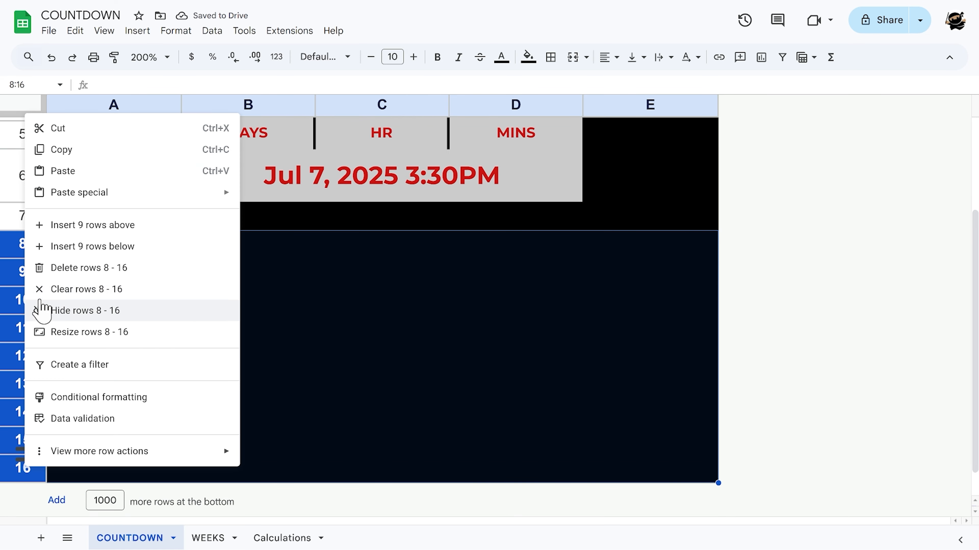
left_click(65, 268)
left_click_drag(258, 256, 545, 256)
left_click(369, 329)
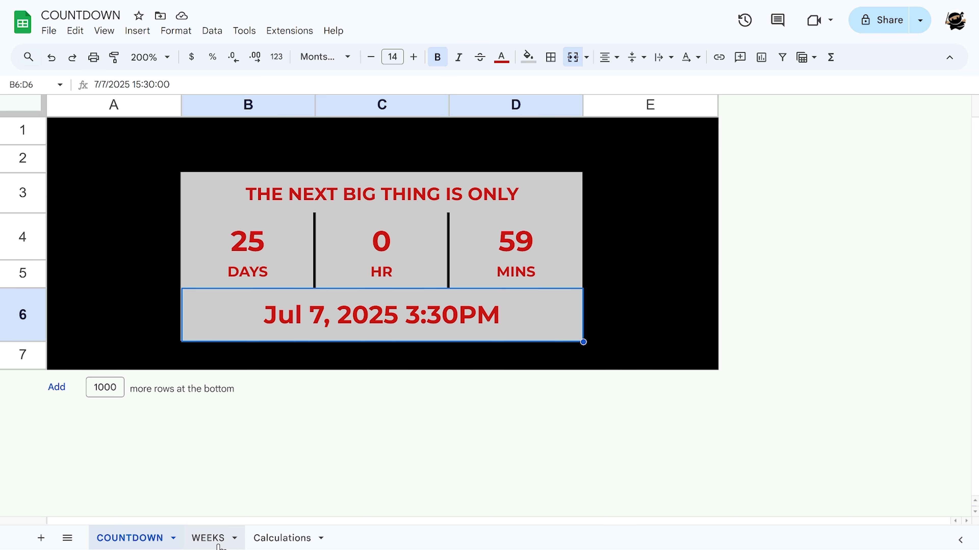
Step: In the Calculations sheet, link the Target cell B1 to the event date with =WEEKS!B6
left_click(211, 538)
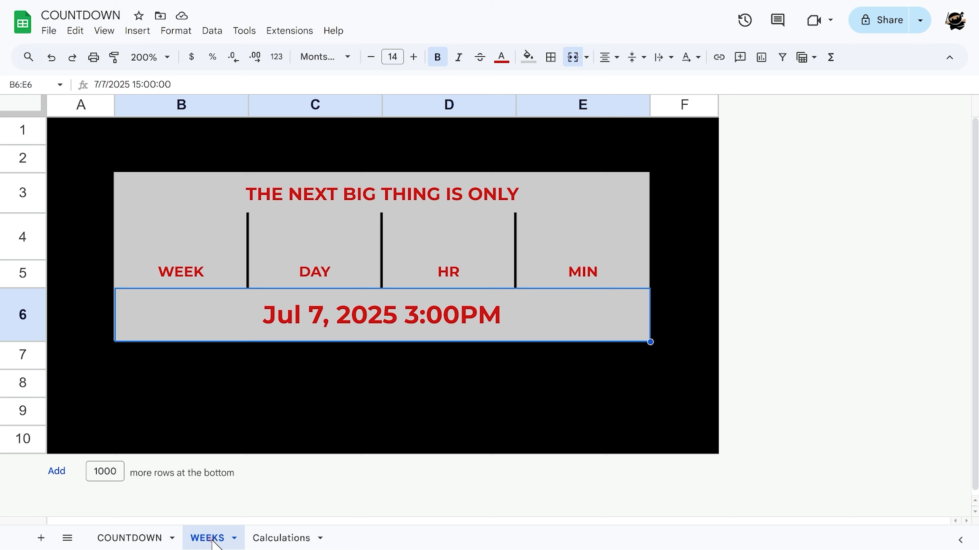
left_click(265, 538)
left_click(227, 132)
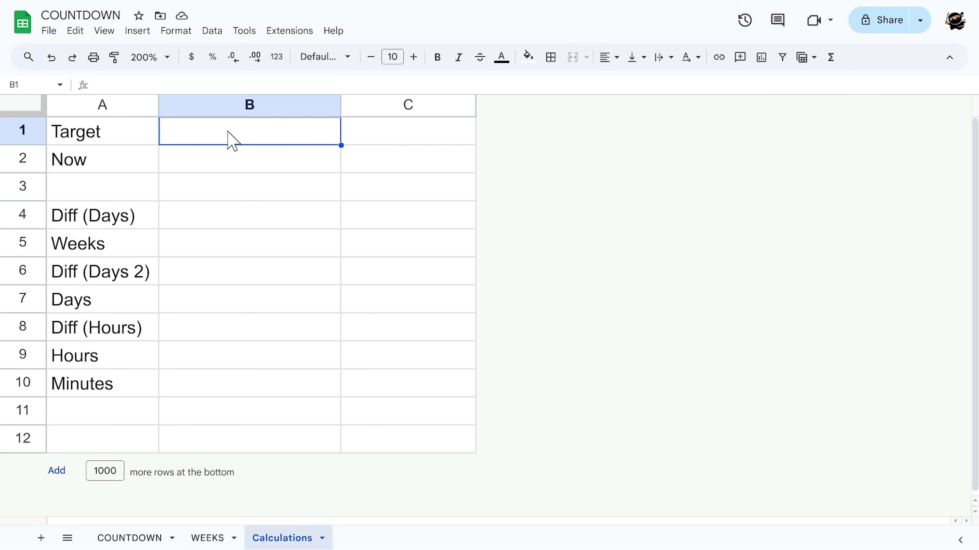
type("=")
left_click(211, 539)
left_click(339, 316)
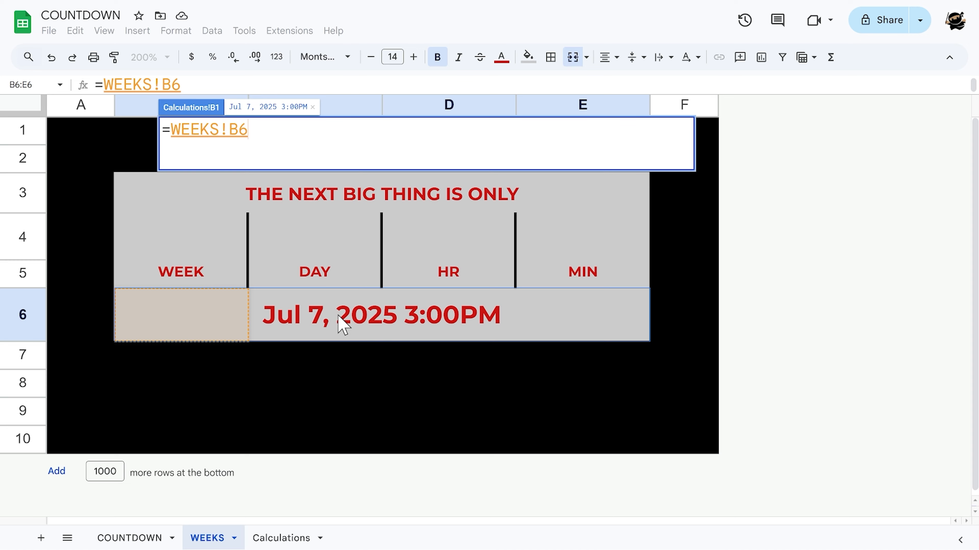
key("Return")
Step: Enter the current date and time in the Now cell B2 with =now()
left_click(234, 172)
type("=")
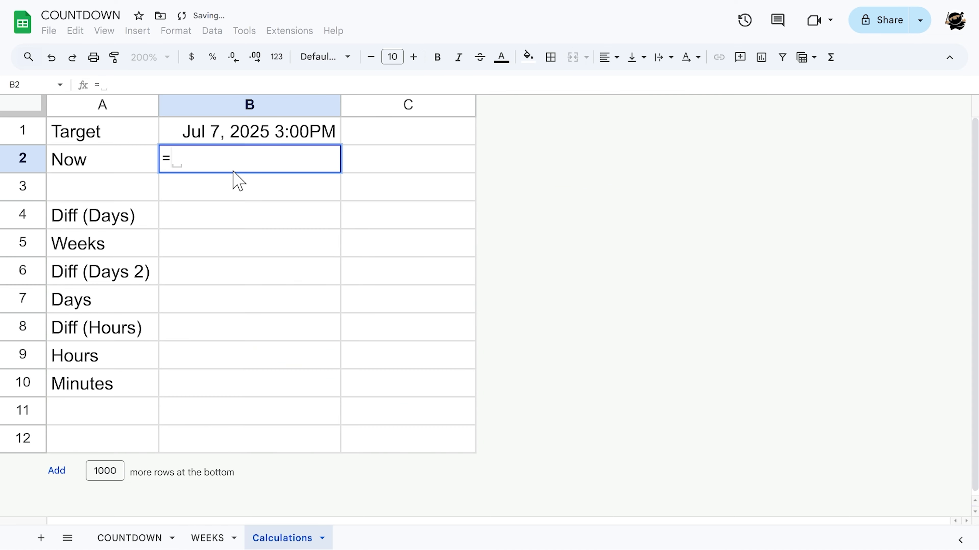
type("now(")
key("Return")
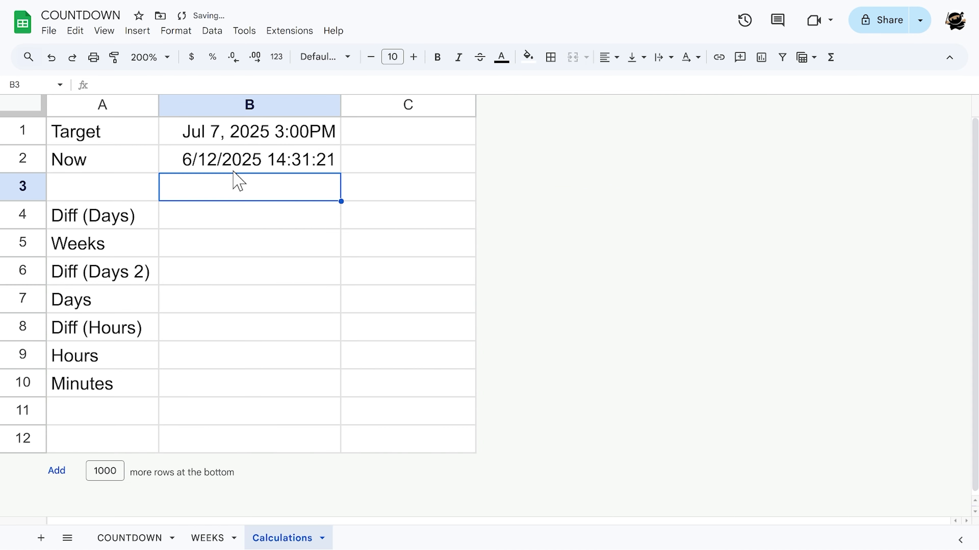
Step: Format B1:B2 in the Sep 26, 2008 3:59PM date-time style and widen column B slightly
left_click_drag(207, 219, 194, 380)
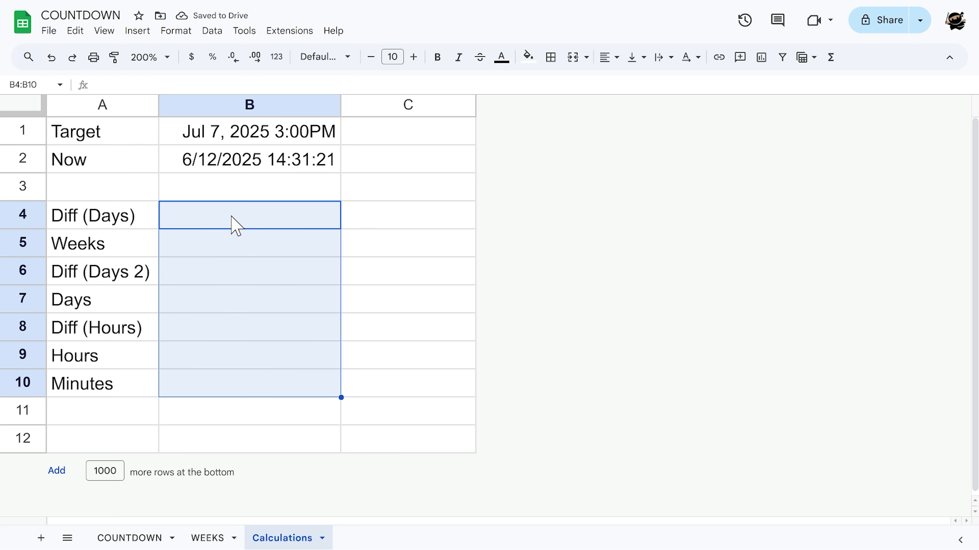
left_click(242, 230)
left_click_drag(243, 135, 251, 168)
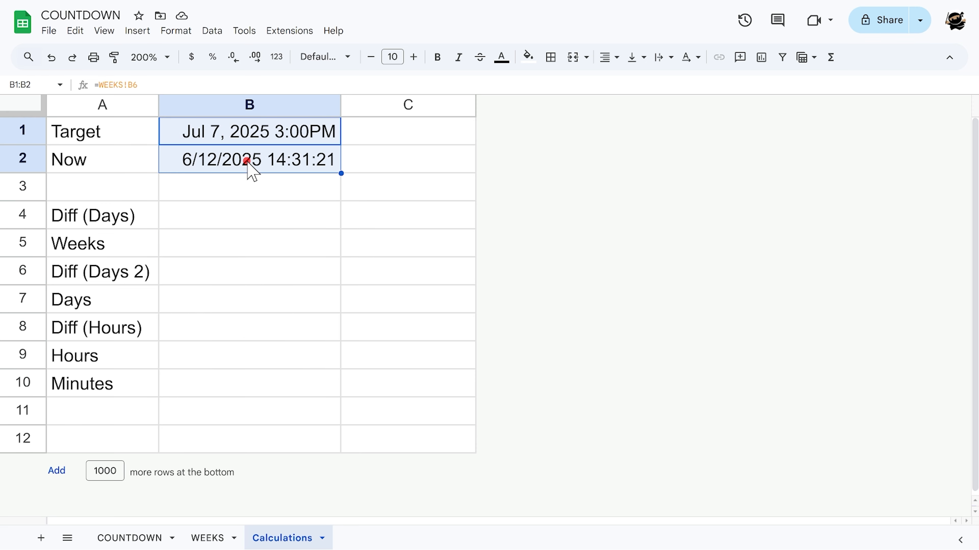
left_click(281, 65)
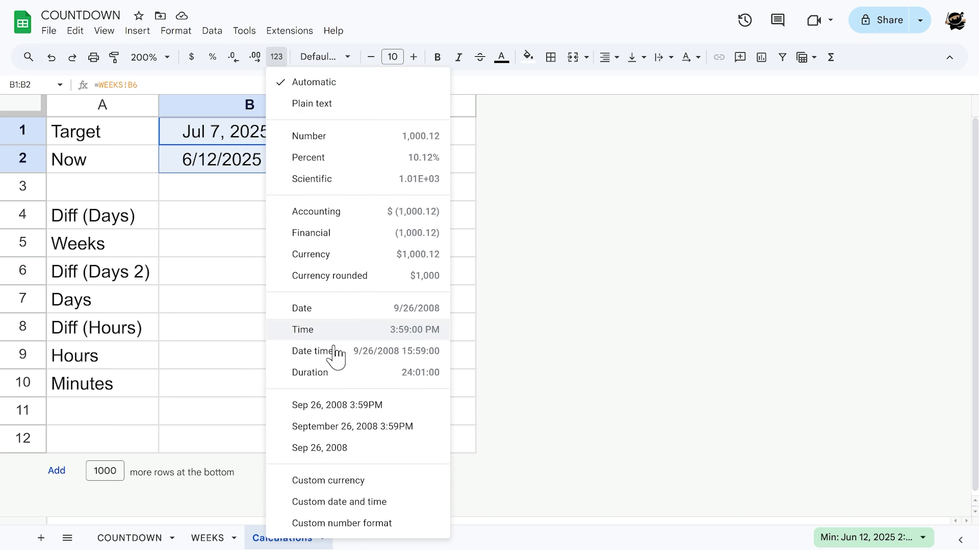
left_click(332, 406)
left_click_drag(340, 104, 353, 104)
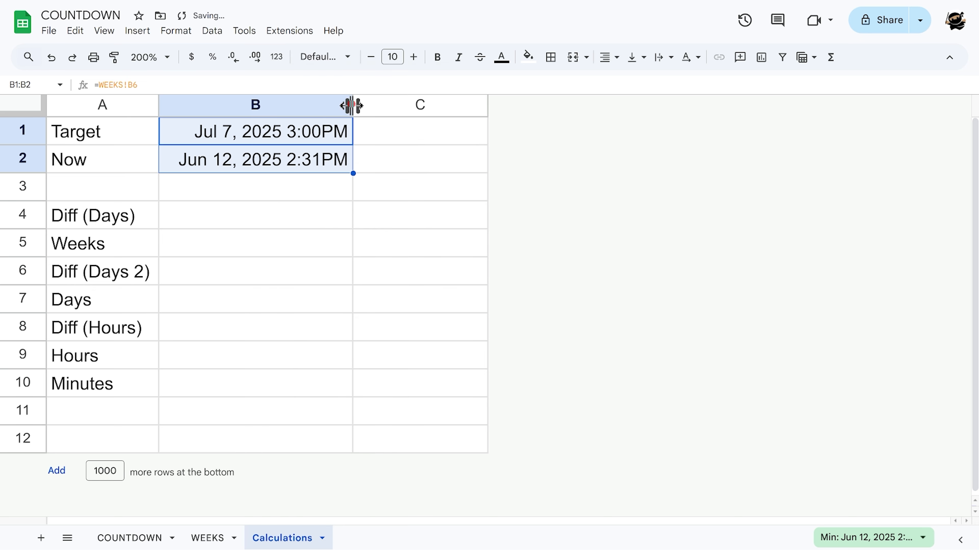
Step: Calculate the difference in days in B4 with the formula =B1-B2
left_click(213, 226)
type("=")
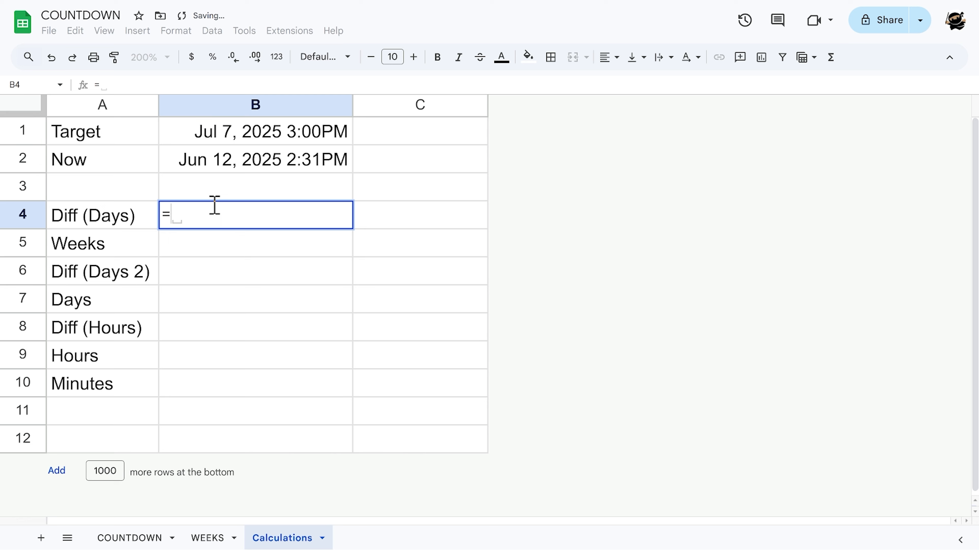
left_click(254, 135)
type("-")
left_click(252, 161)
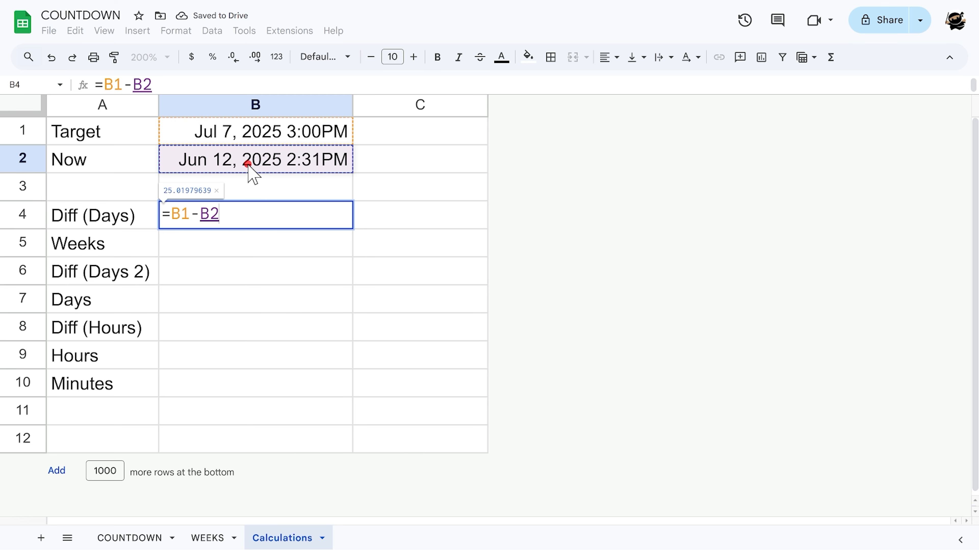
key("Return")
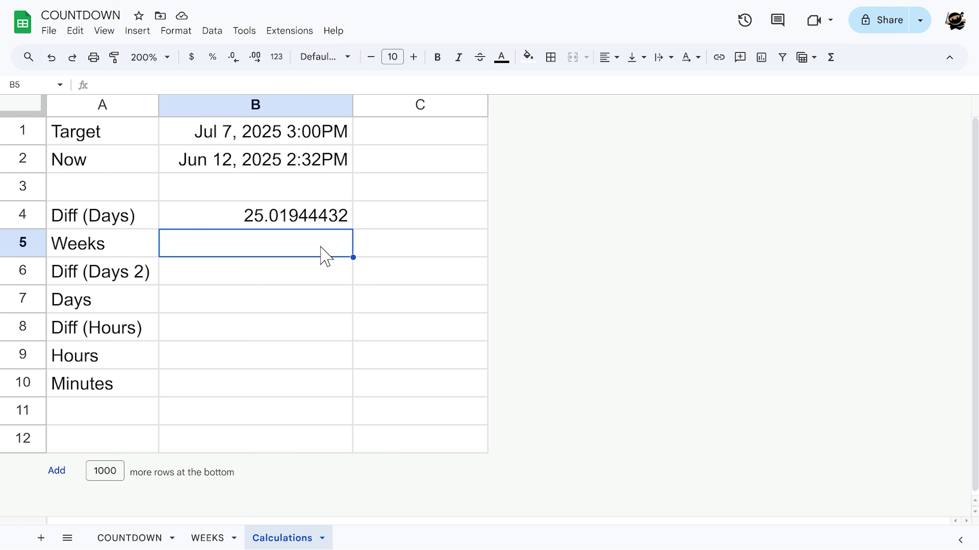
Step: Calculate the whole weeks in B5 with the formula =rounddown(B4/7)
type("=")
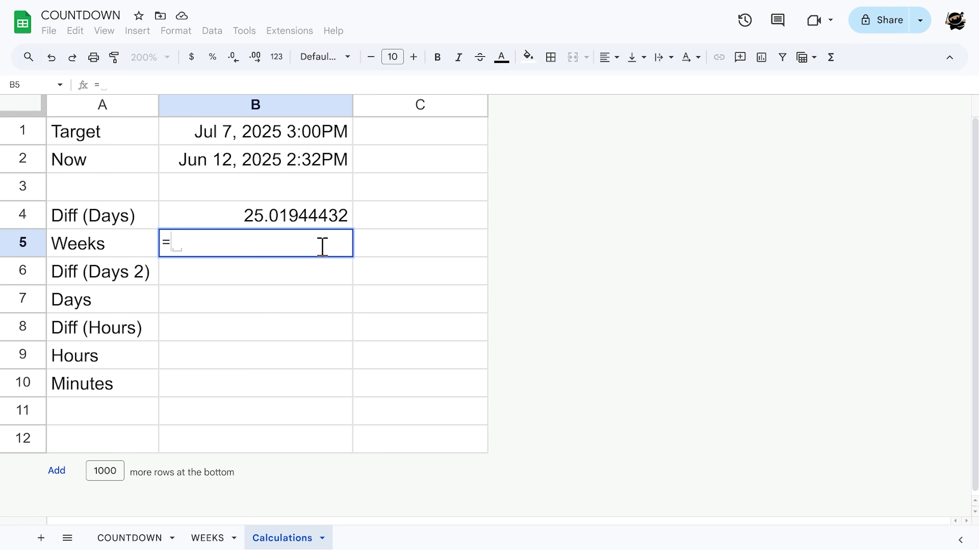
left_click(303, 214)
type("/")
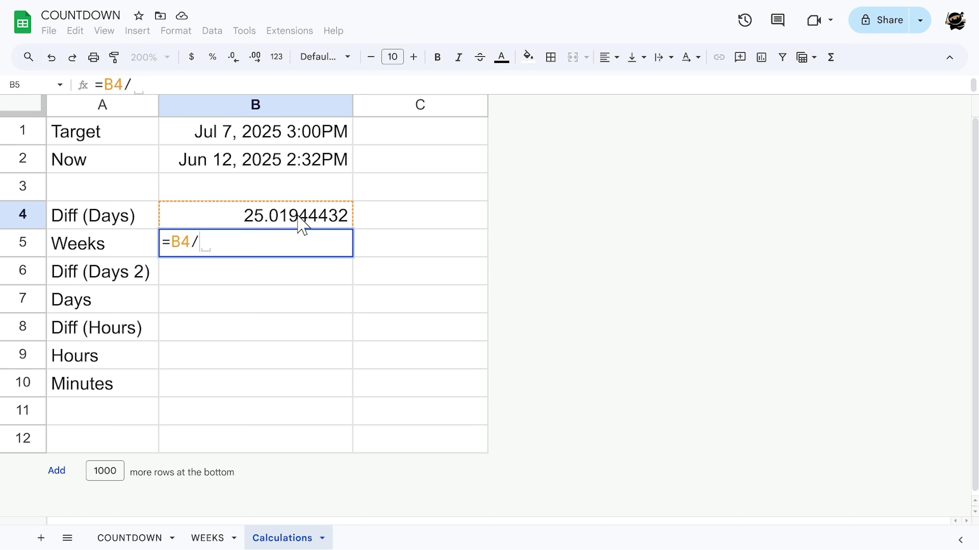
type("7")
key("Right")
type("r")
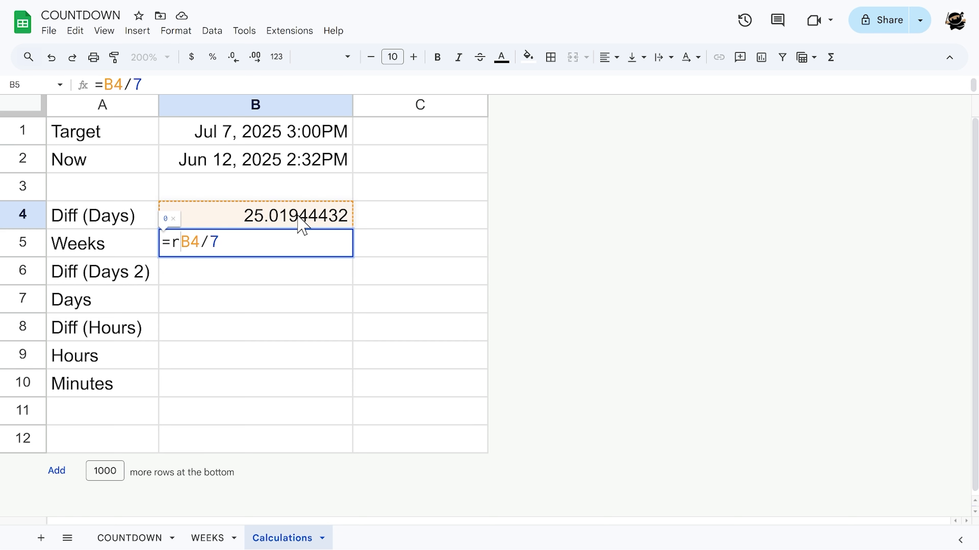
type("ounddown")
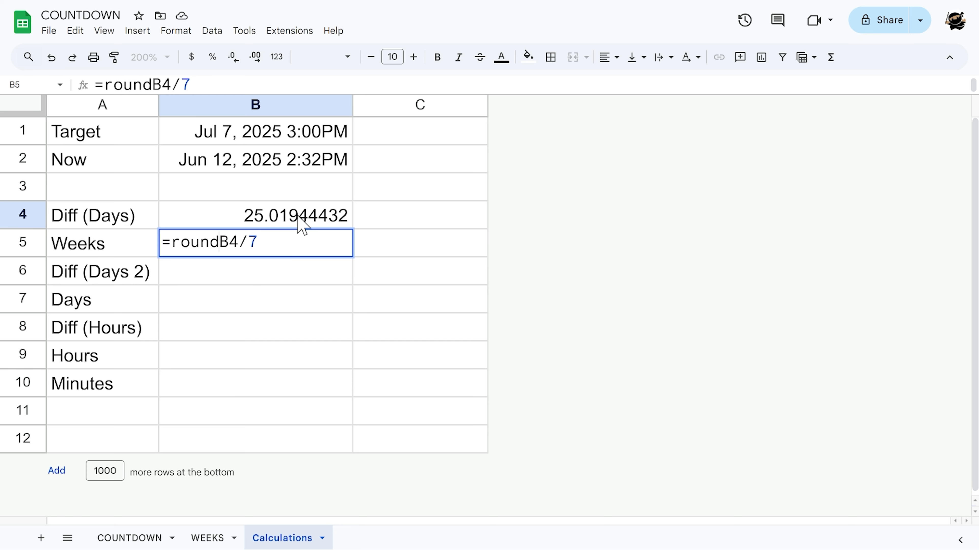
type("(")
key("End")
type(")")
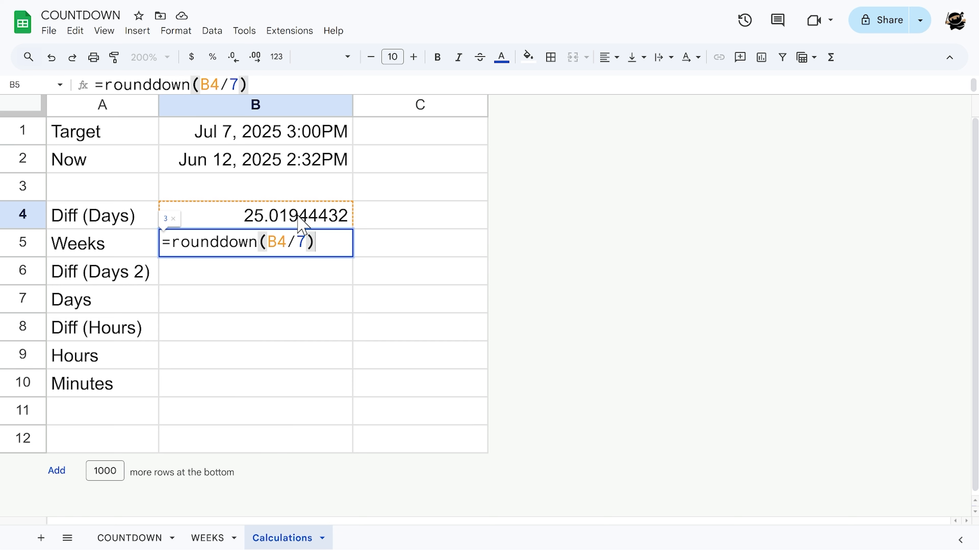
key("Return")
left_click(317, 239)
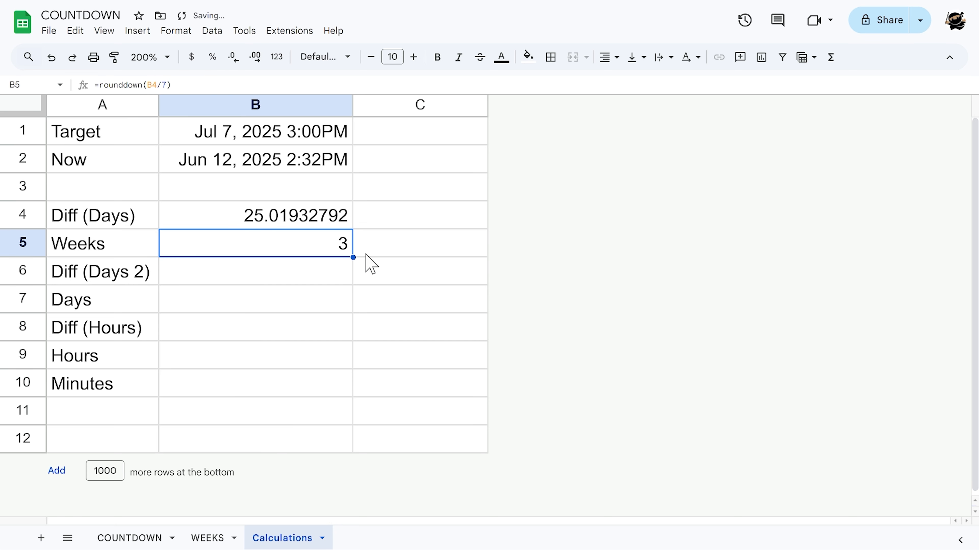
Step: Calculate the days left beyond the whole weeks in B6 with the formula =B4-(B5*7)
left_click(285, 266)
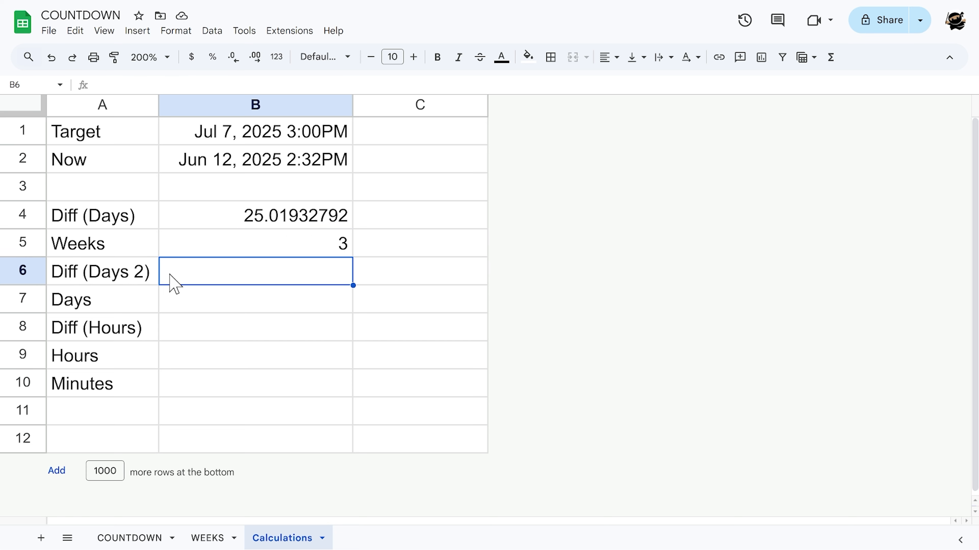
type("=")
left_click(295, 224)
type("-(")
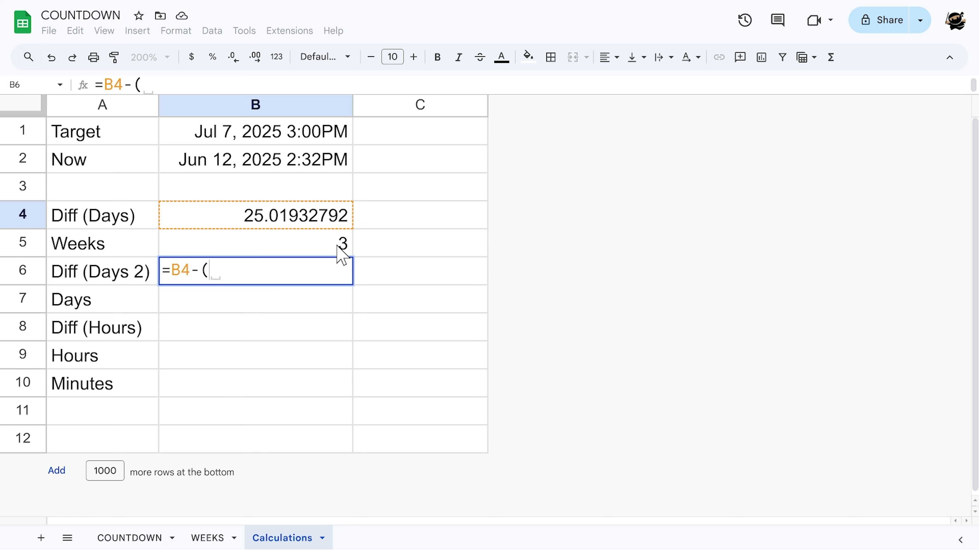
left_click(338, 247)
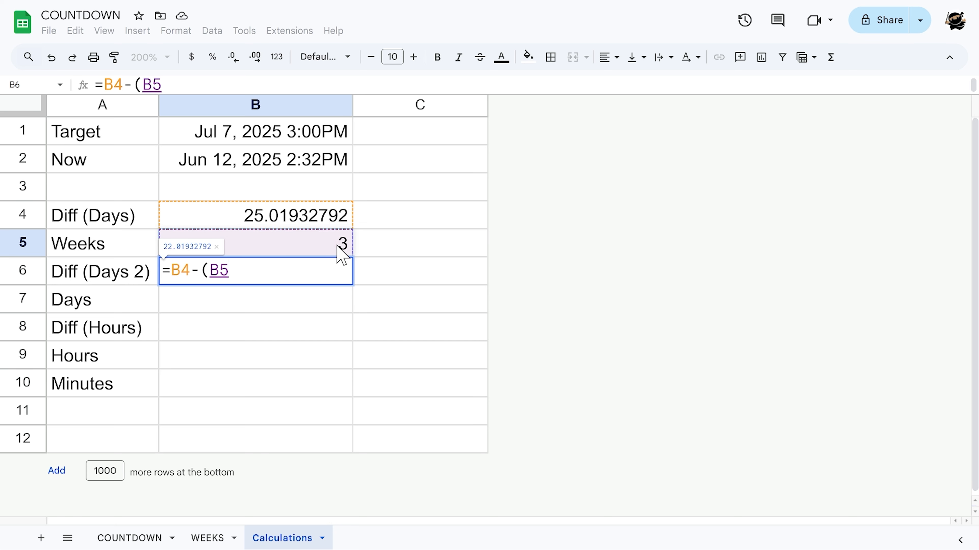
type("*7")
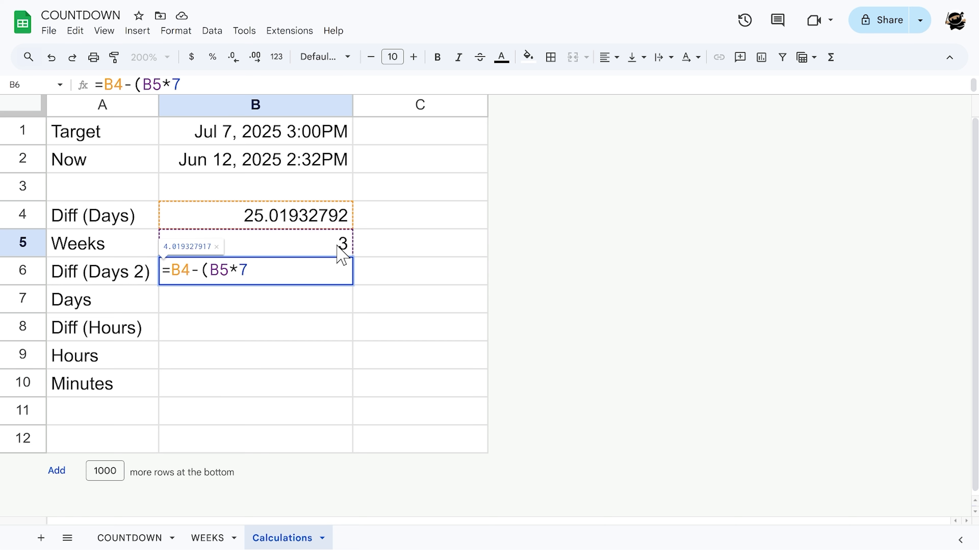
type(")")
key("Return")
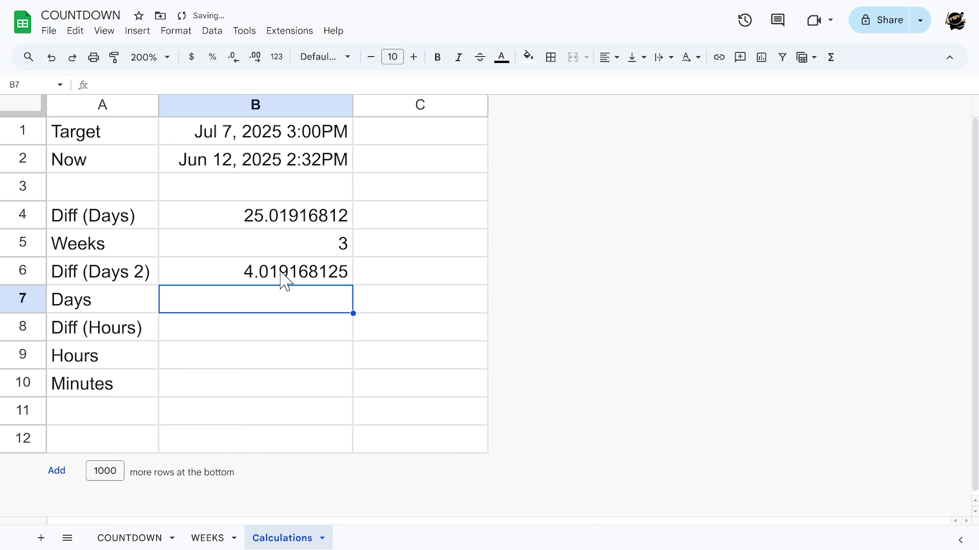
left_click(280, 273)
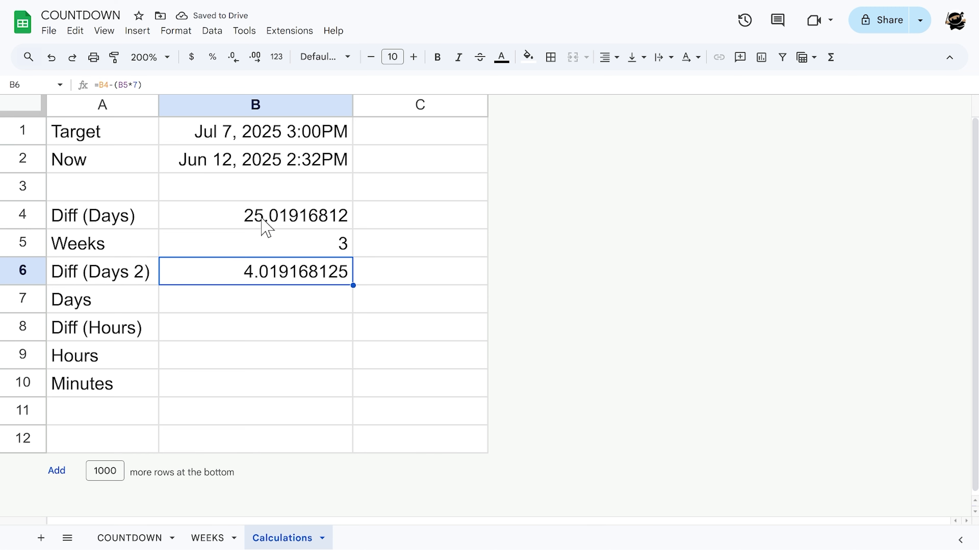
left_click(342, 247)
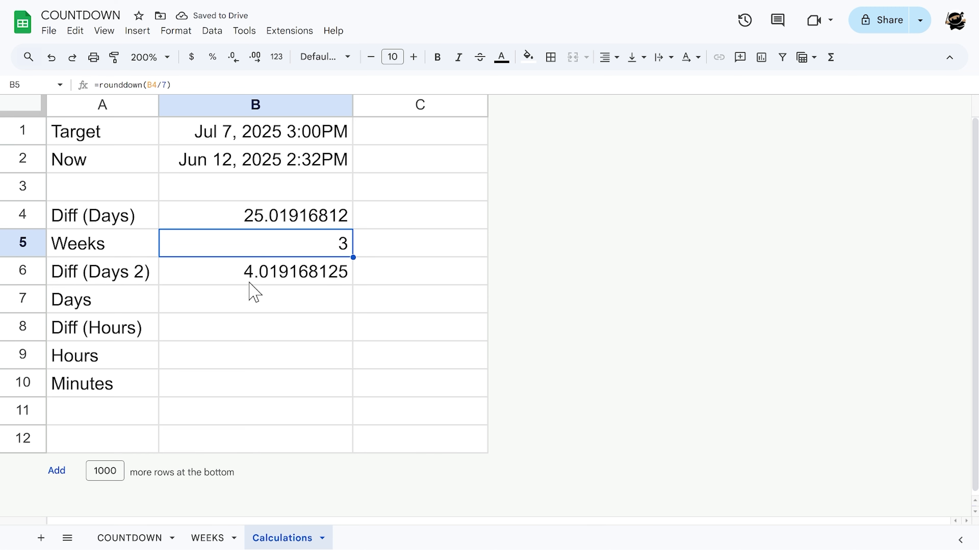
Step: Calculate the whole days in B7 with the formula =rounddown(B6)
left_click(268, 300)
type("=r")
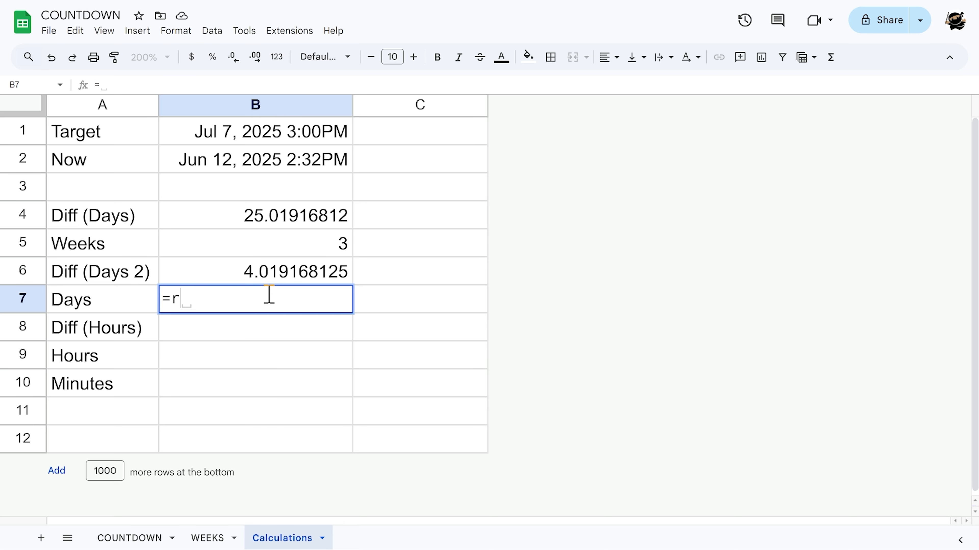
type("ounddown(")
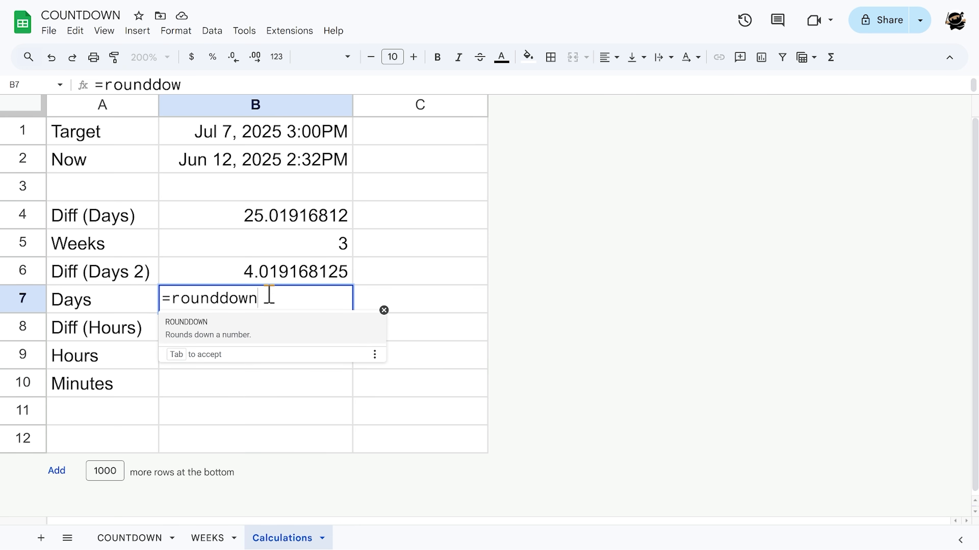
left_click(268, 277)
type(")")
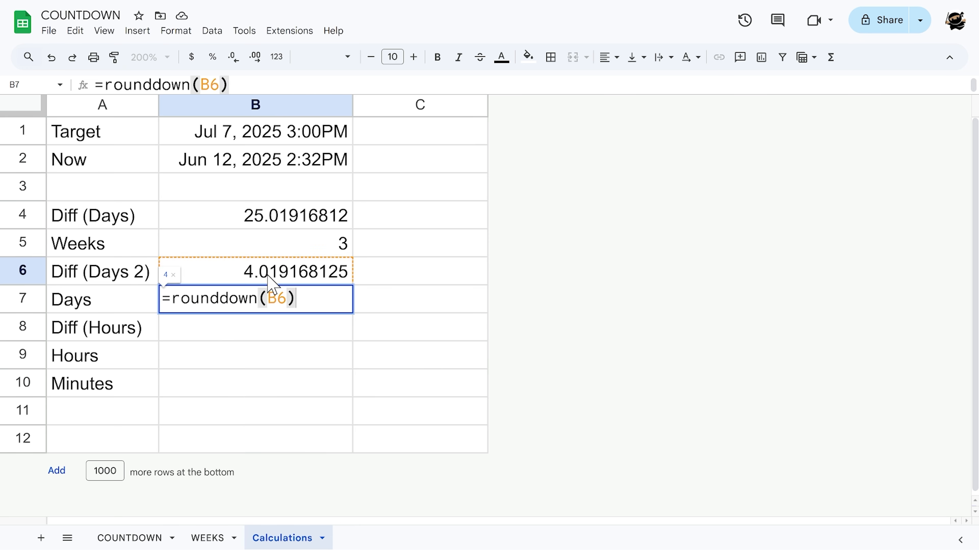
key("Return")
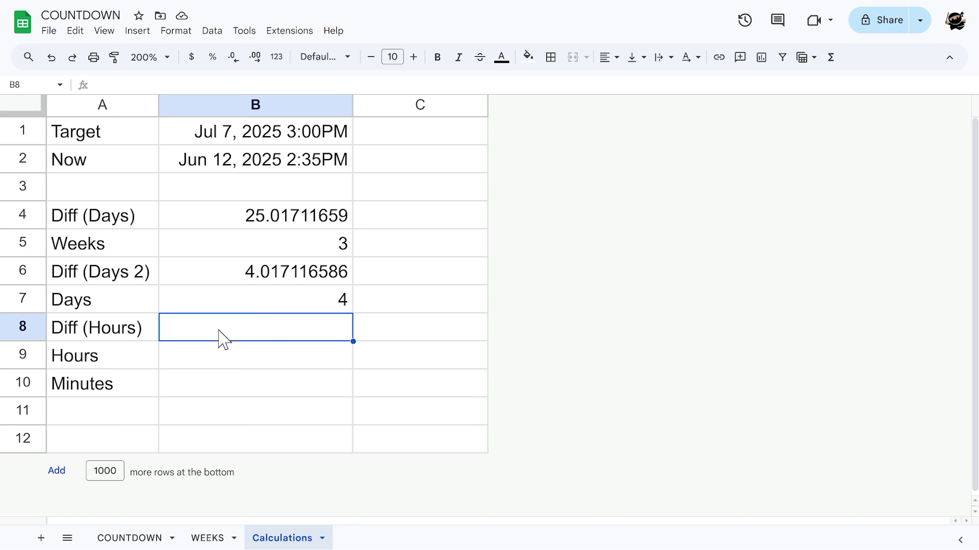
Step: Calculate the leftover hours in B8 with the formula =(B6-B7)*24
type("=")
left_click(317, 275)
type("-")
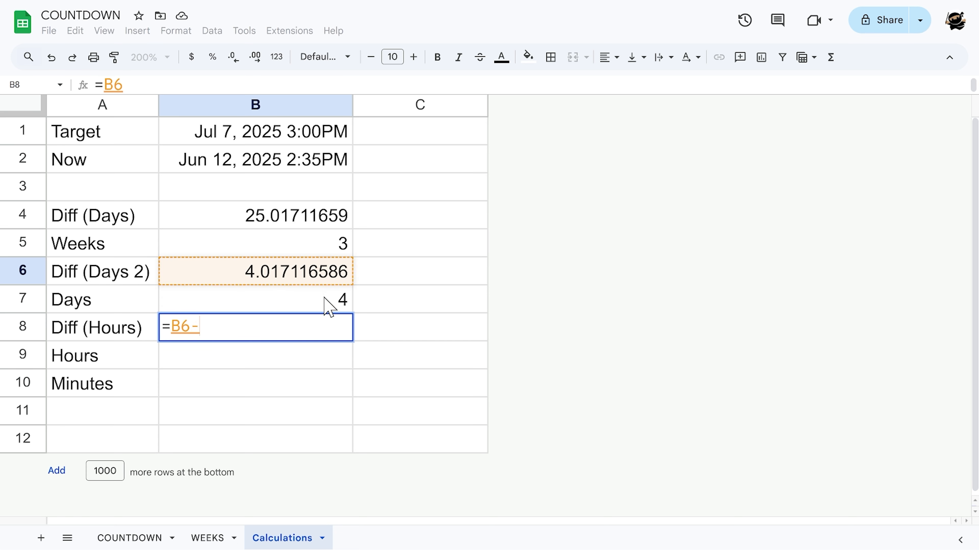
left_click(329, 304)
type(")")
key("Home")
key("Right")
type("(")
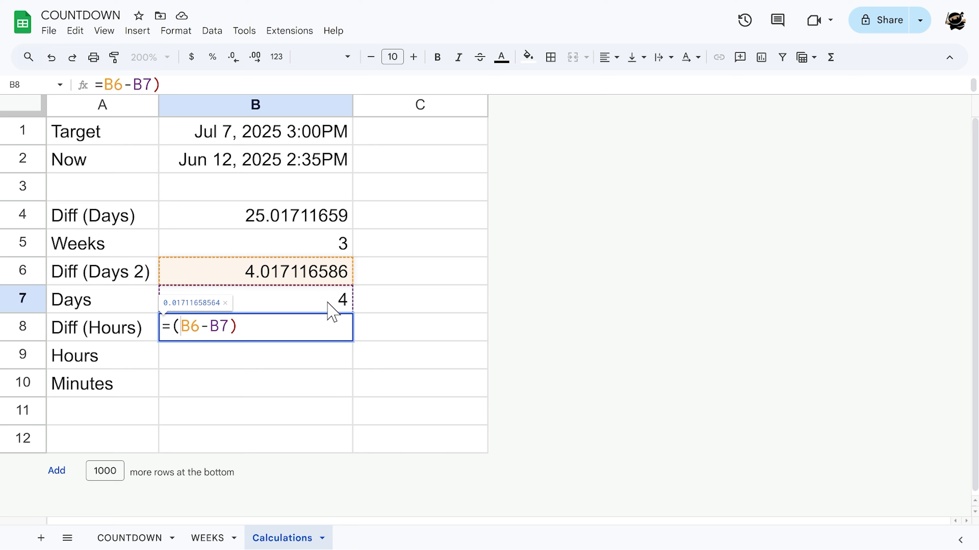
key("End")
type("*24")
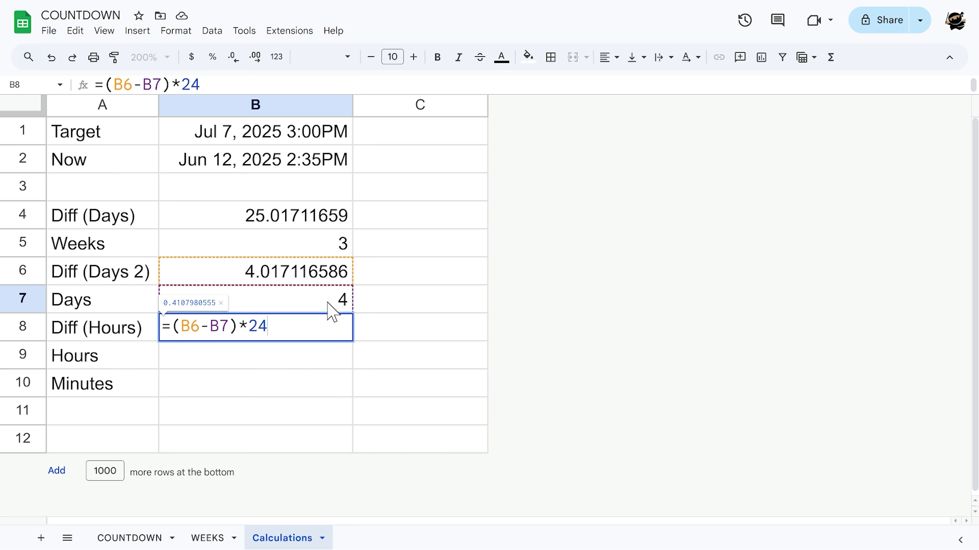
type("round")
key("BackSpace")
key("BackSpace")
key("BackSpace")
key("BackSpace")
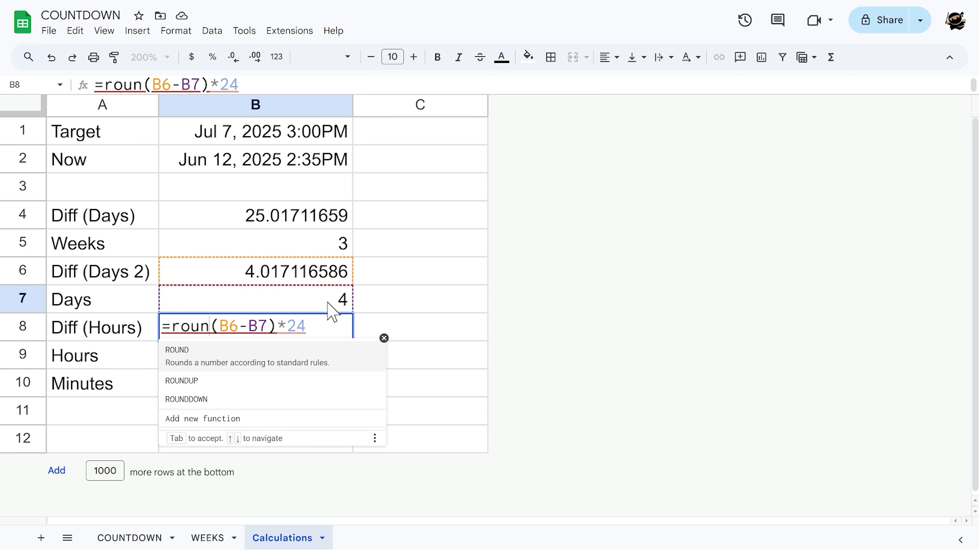
key("Return")
Step: Calculate the whole hours in B9 with the formula =rounddown(B8)
type("=")
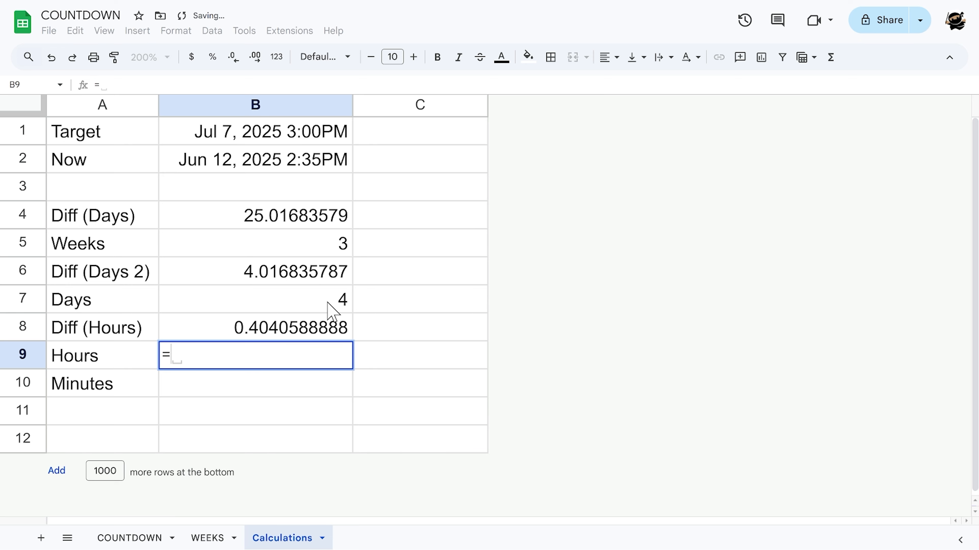
type("rounddown(")
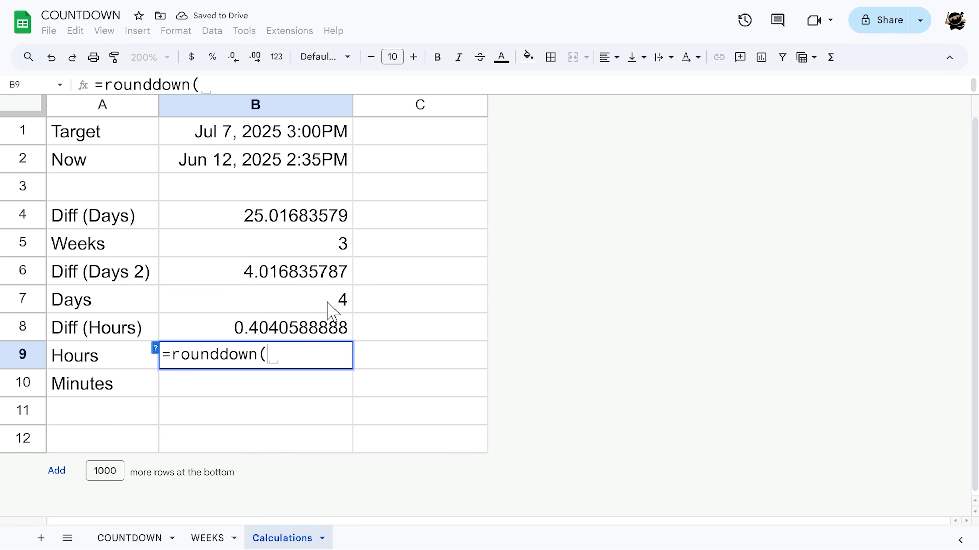
left_click(318, 331)
type(")")
key("Return")
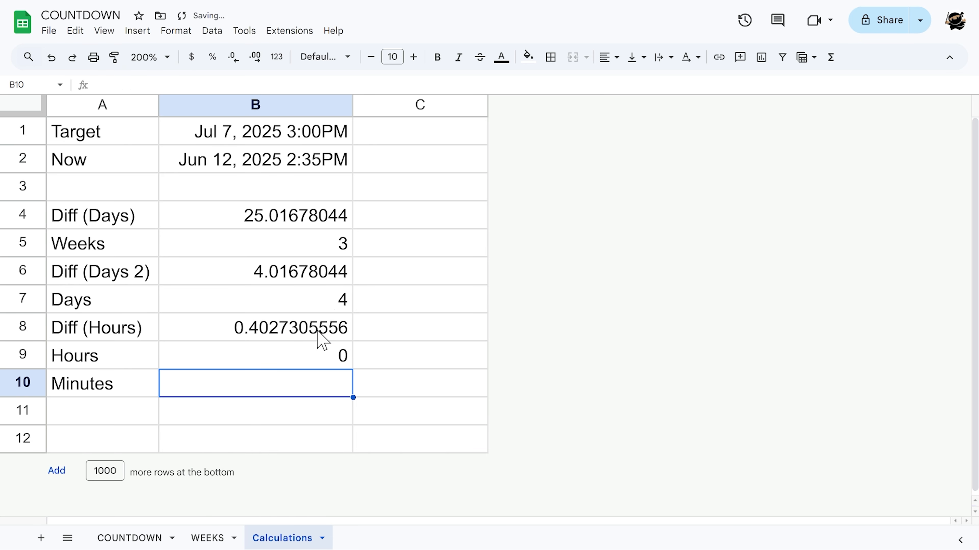
Step: Calculate the remaining minutes in B10 with the formula =round((B8-B9)*60)
type("=")
left_click(314, 330)
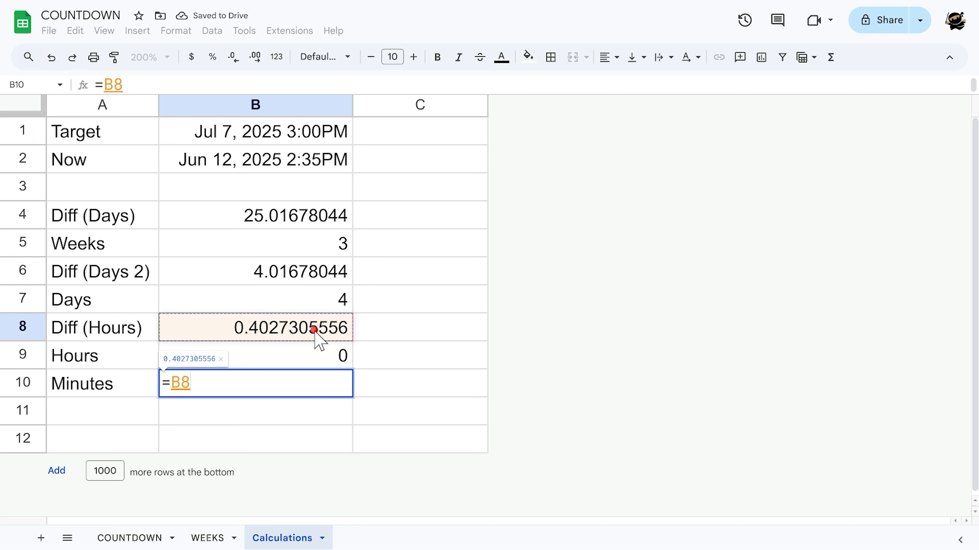
type("-")
left_click(338, 366)
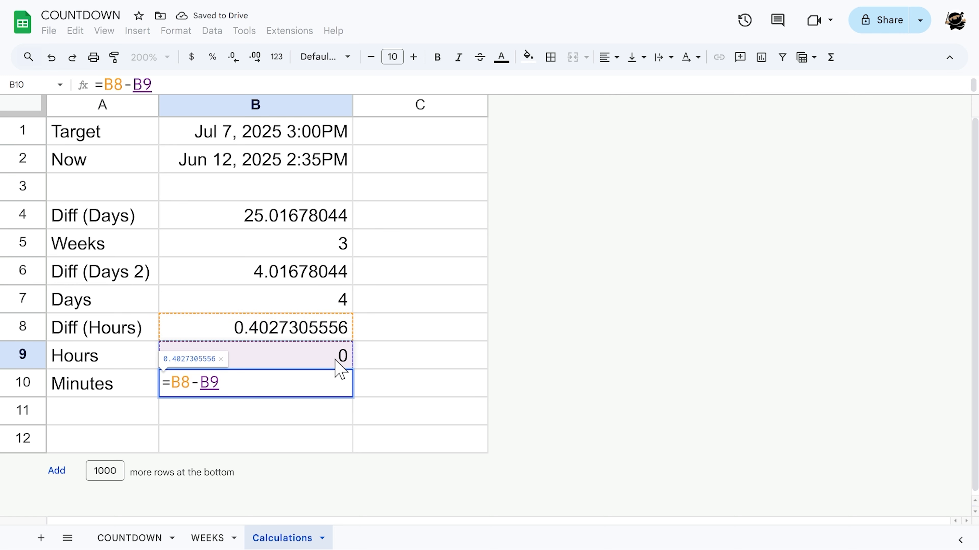
key("Home")
key("Right")
type("(")
key("End")
type(")*")
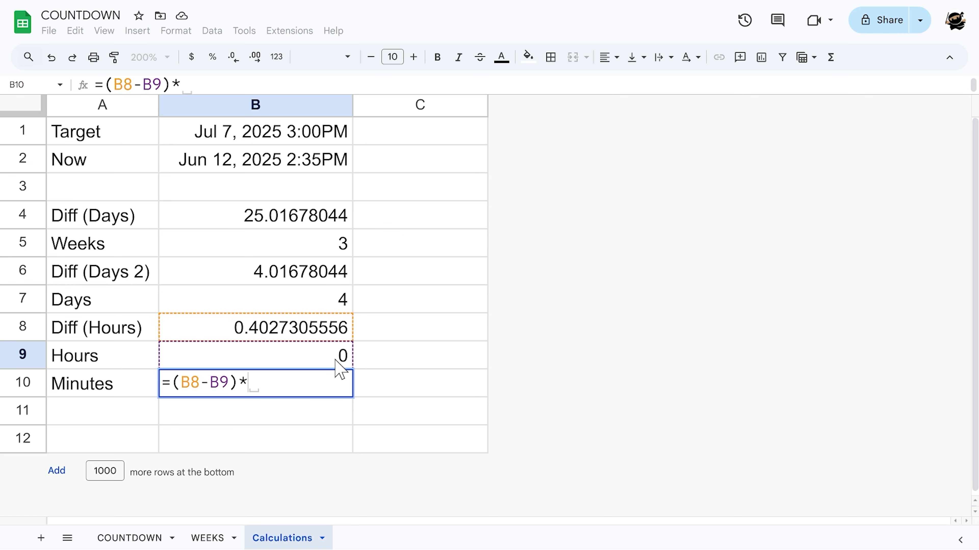
type("60round(")
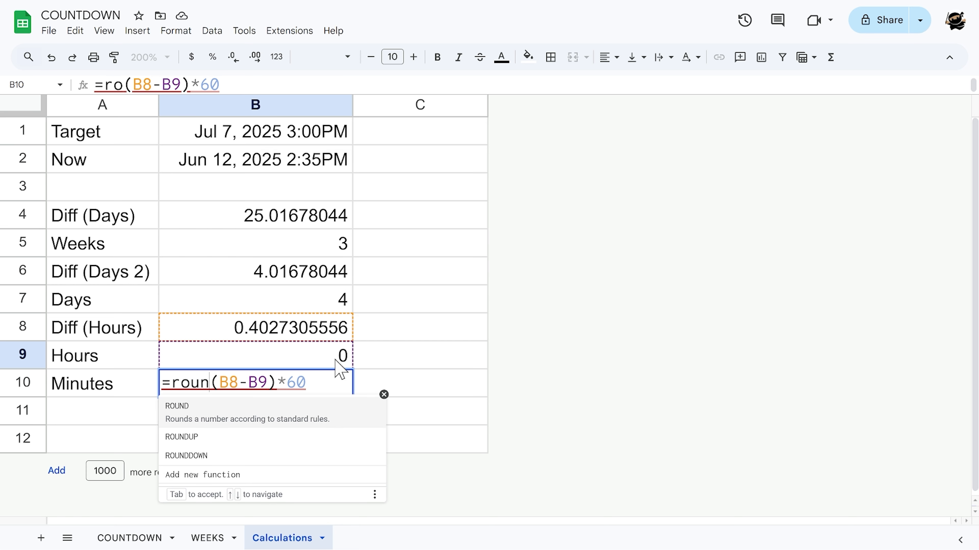
key("End")
type(")")
key("Return")
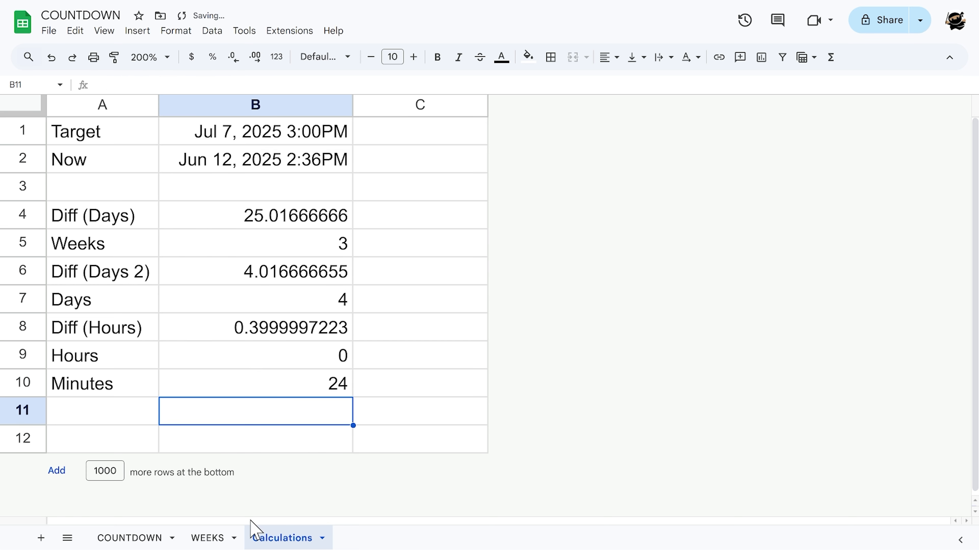
Step: Link the week count in B4 of the WEEKS sheet to the calculated weeks with =Calculations!B5
left_click(239, 537)
left_click(210, 248)
type("=")
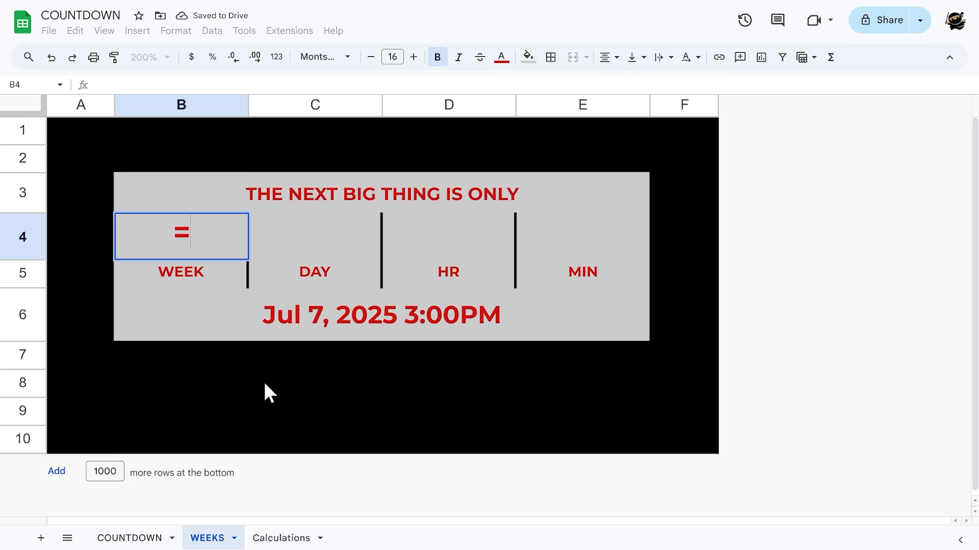
left_click(290, 538)
left_click(342, 252)
key("Return")
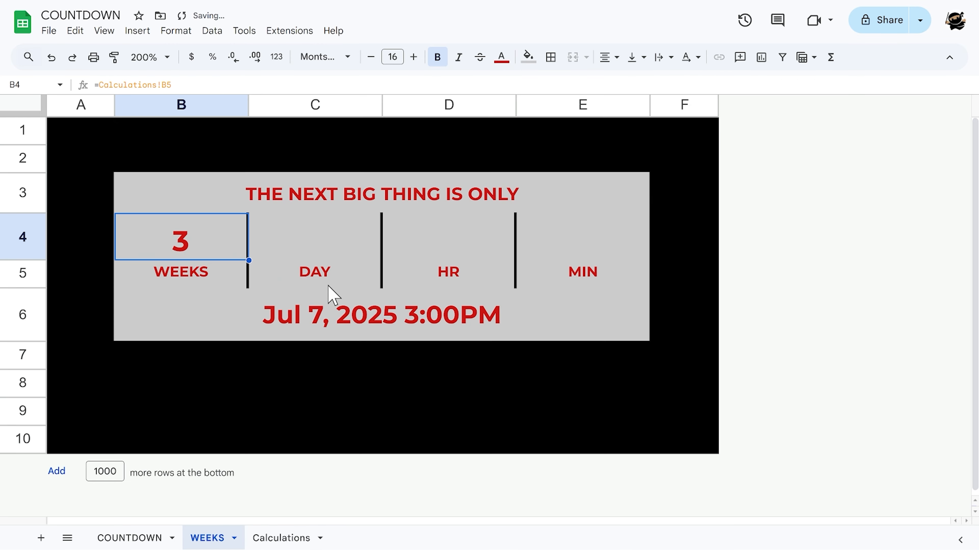
Step: Link the day count in C4 of the WEEKS sheet to the calculated whole days with =Calculations!B7
left_click(320, 254)
type("=")
left_click(280, 537)
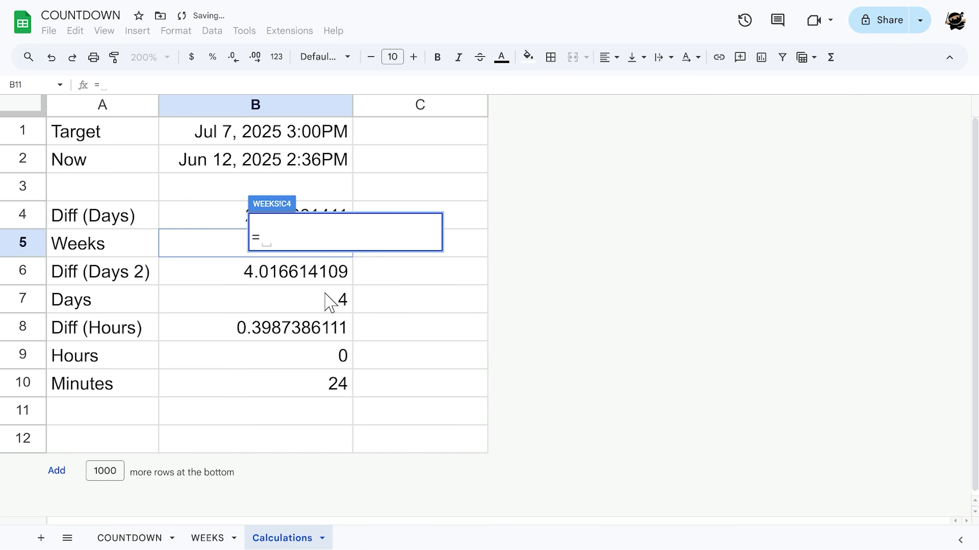
left_click(327, 300)
key("Return")
Step: Link the hour count in D4 of the WEEKS sheet to the calculated whole hours with =Calculations!B9
left_click(458, 251)
type("=")
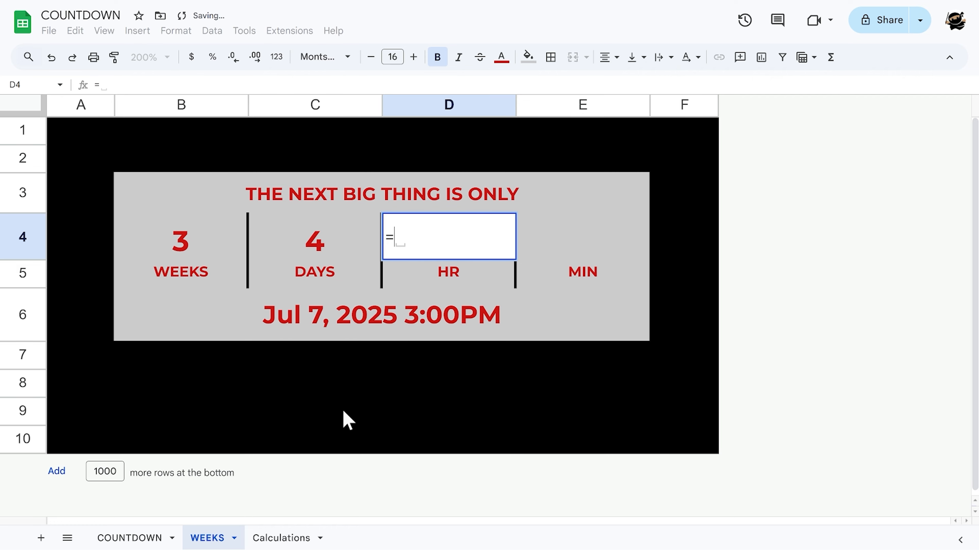
left_click(270, 538)
left_click(311, 358)
key("Return")
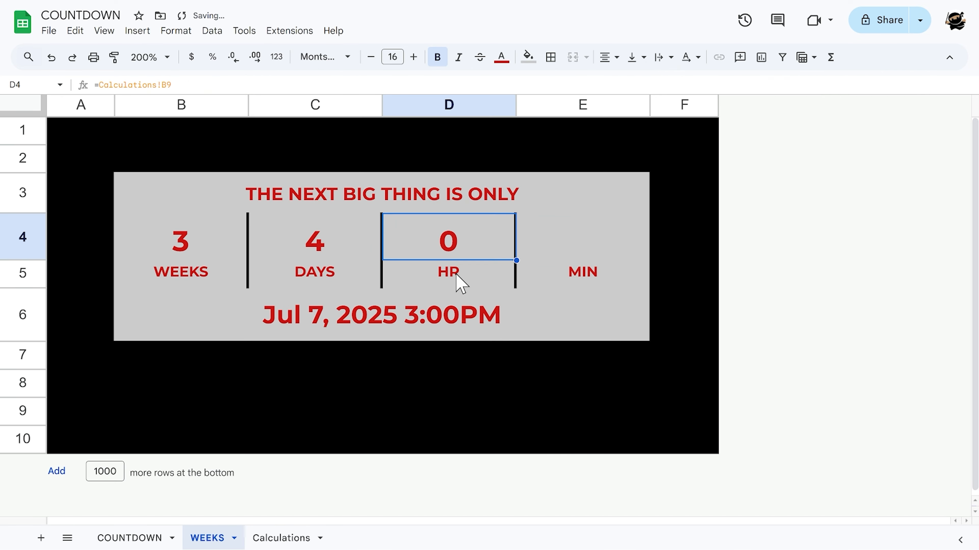
Step: Link the minute count in E4 of the WEEKS sheet to the calculated minutes with =Calculations!B10
left_click(559, 243)
type("=")
left_click(280, 537)
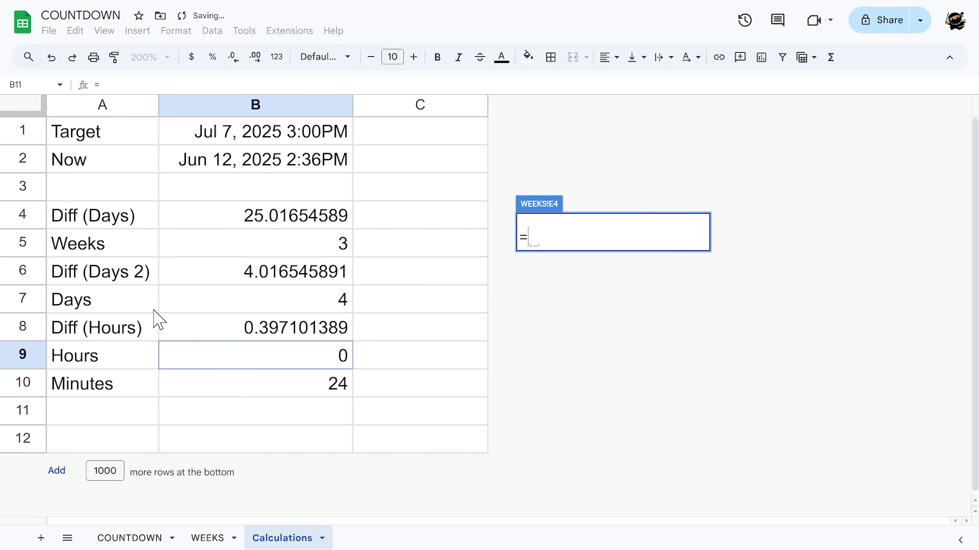
left_click(274, 387)
key("Return")
Step: Examine the singular/plural label formulas in B5:E5 of the WEEKS sheet, leaving them unedited, and return to the COUNTDOWN sheet
left_click(199, 287)
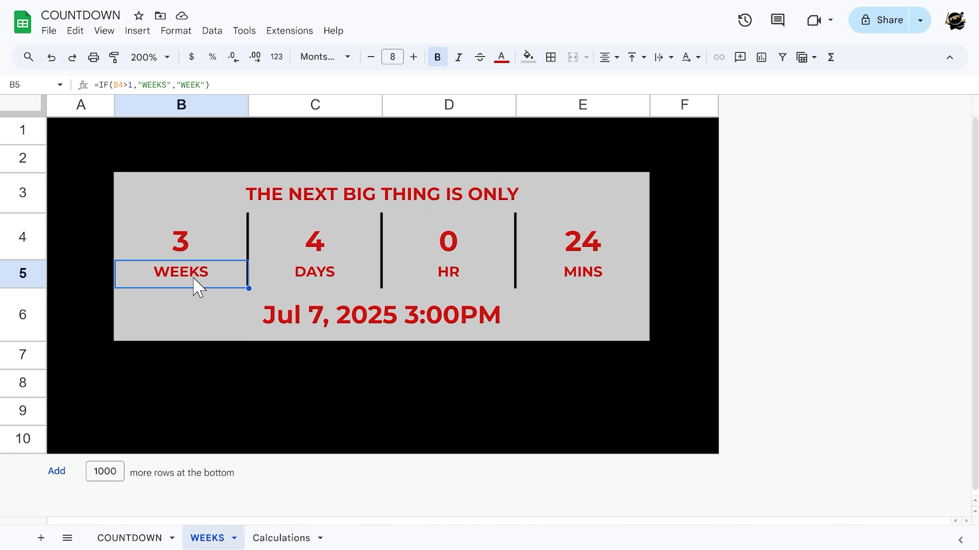
left_click(578, 252)
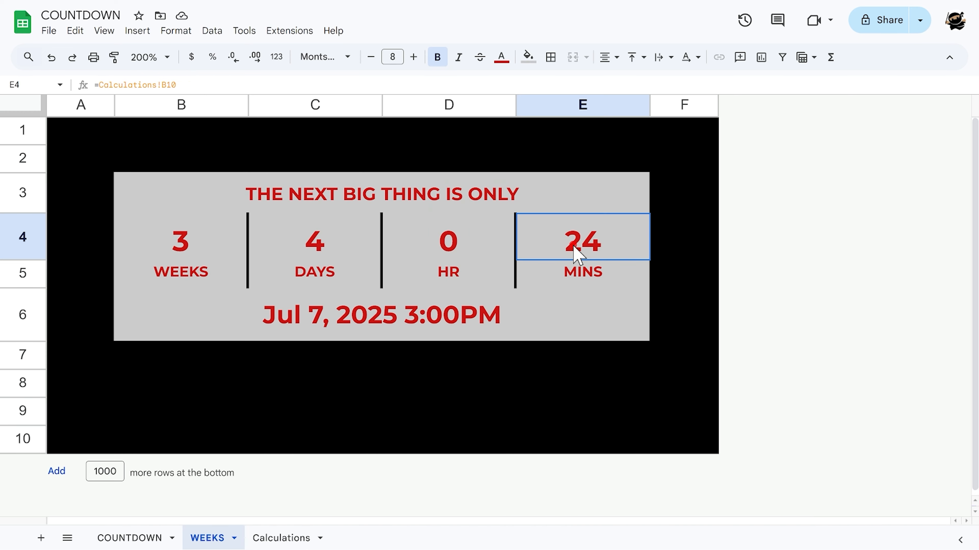
left_click(198, 287)
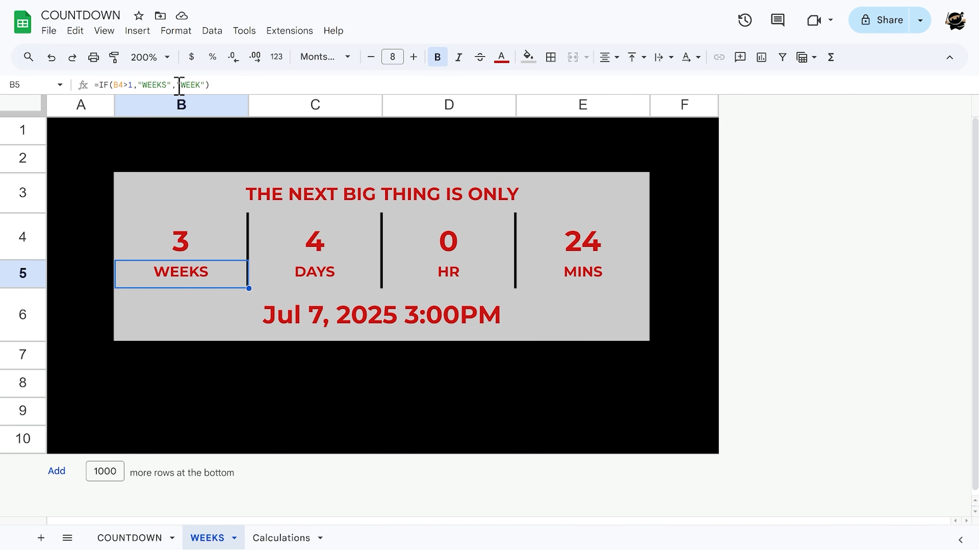
left_click_drag(117, 84, 222, 84)
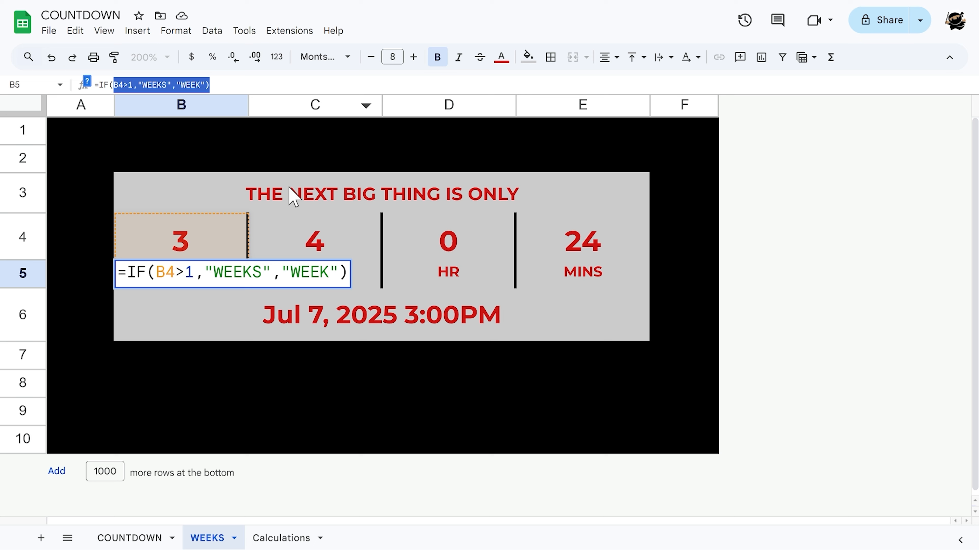
key("Escape")
left_click(339, 272)
left_click(462, 277)
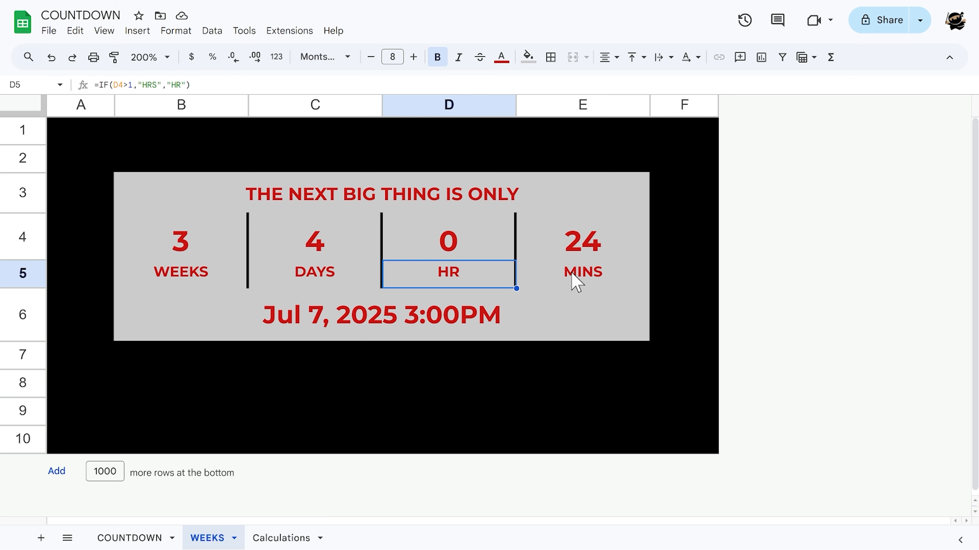
left_click(583, 288)
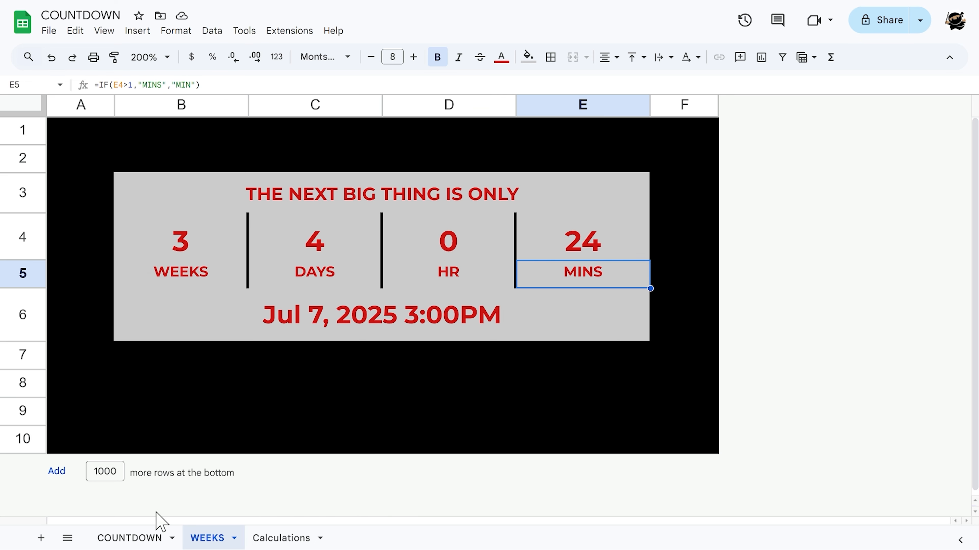
left_click(128, 537)
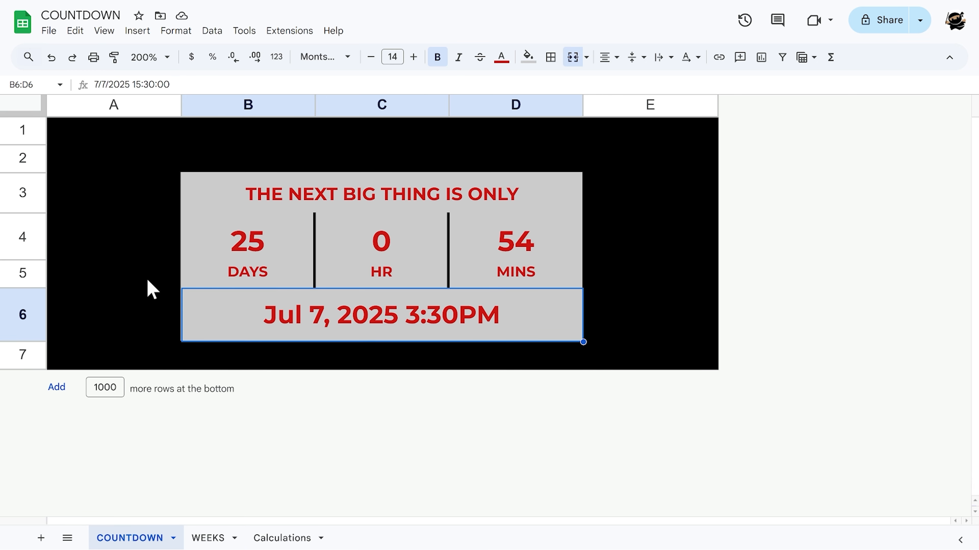